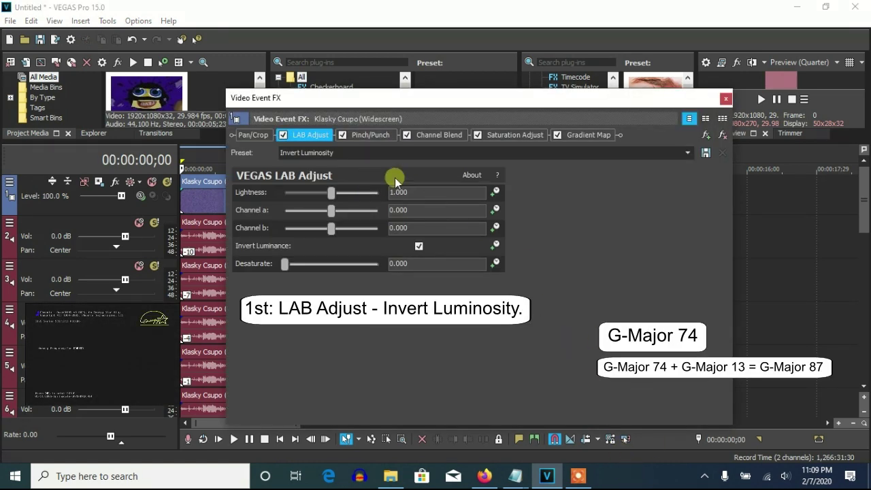
Review the Pinch/Punch, Channel Blend and Saturation Adjust settings in the Klasky Csupo video event's effect chain.
click(372, 134)
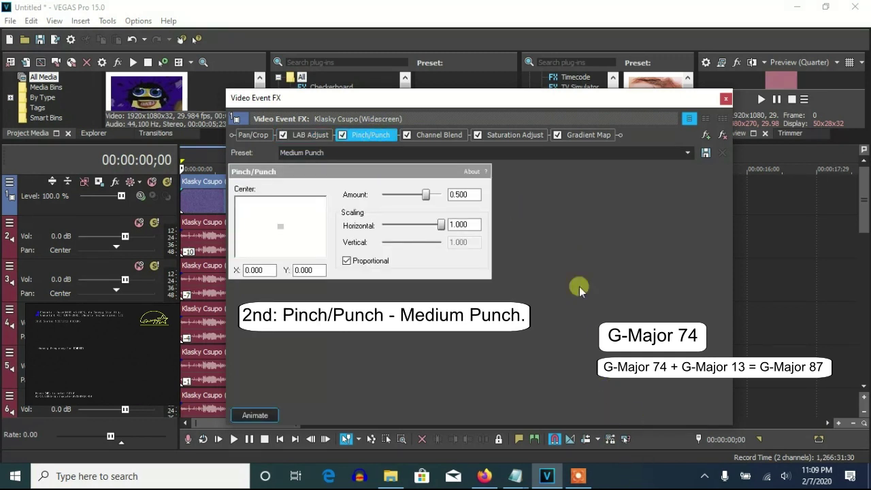
click(449, 136)
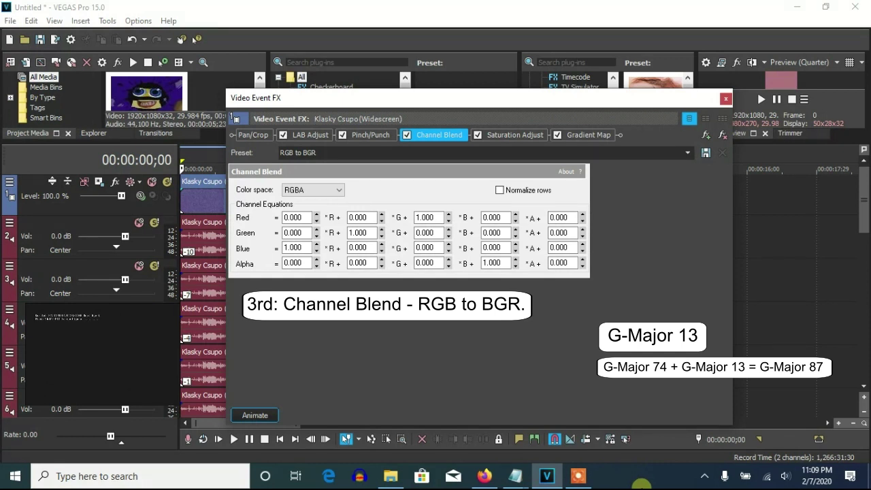
click(522, 135)
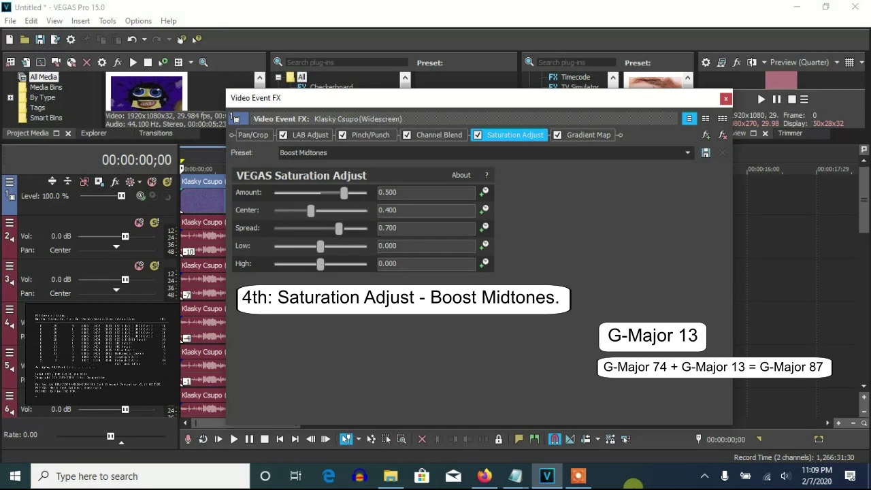
Examine the RGBA values of each of the three Gradient Map colour points, and close the video effects.
click(588, 135)
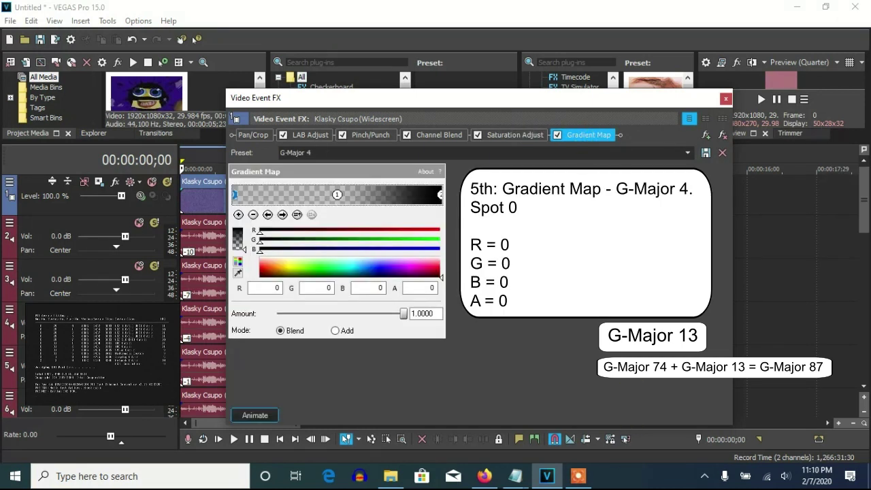
click(282, 215)
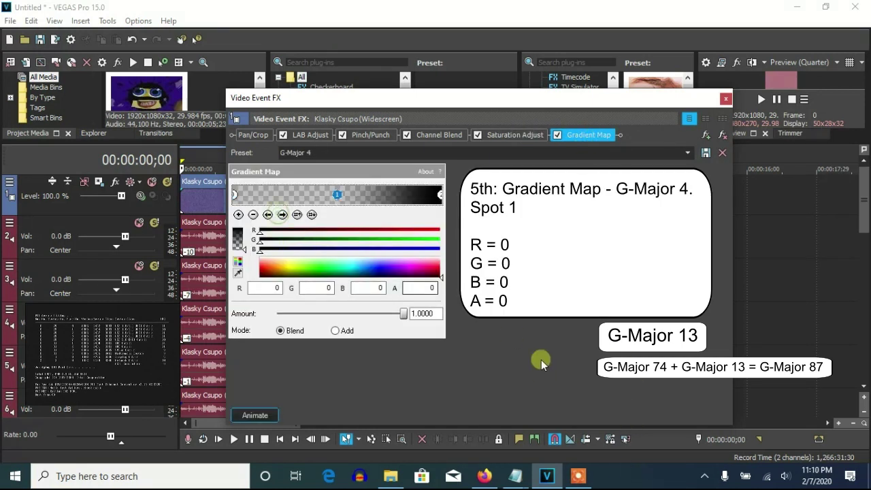
click(282, 215)
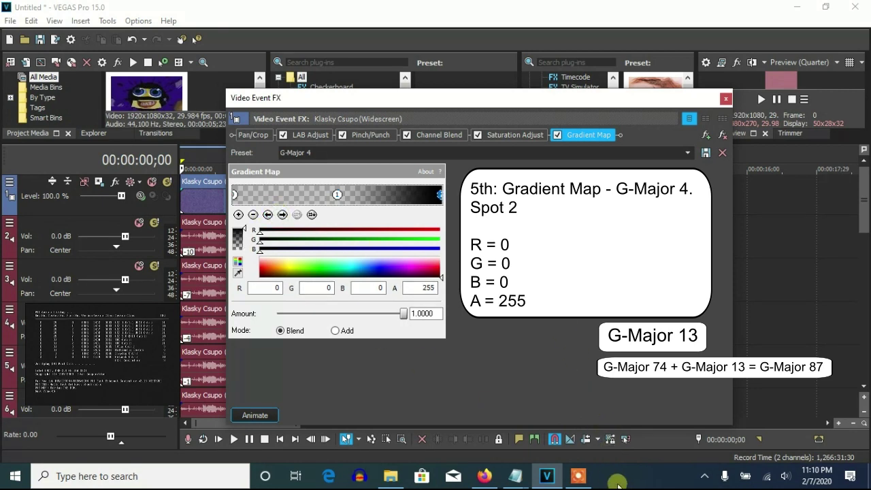
click(725, 98)
Check the time stretch method, stretch attributes and pitch change of the audio events on tracks 2 and 3.
click(532, 254)
right_click(348, 243)
click(381, 439)
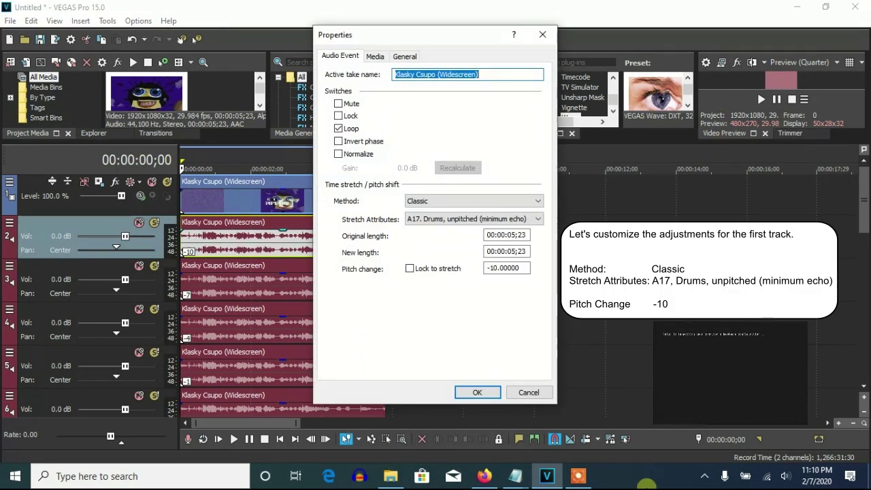
click(477, 392)
right_click(271, 300)
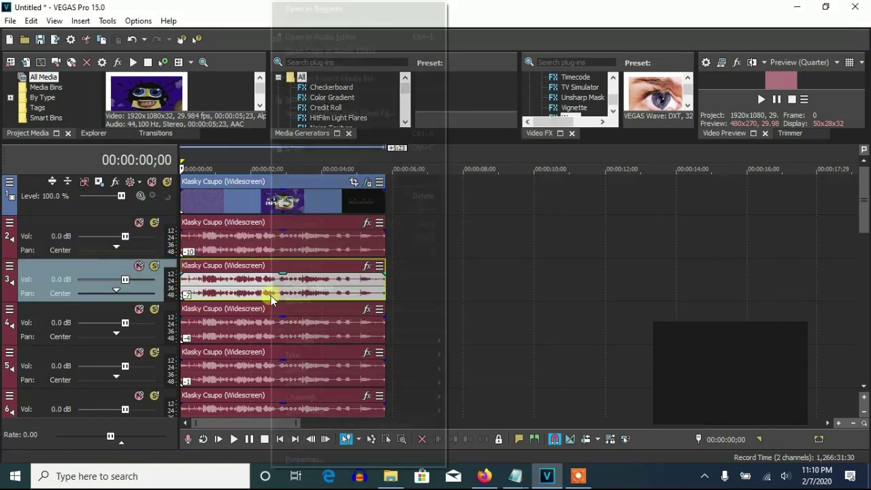
click(309, 458)
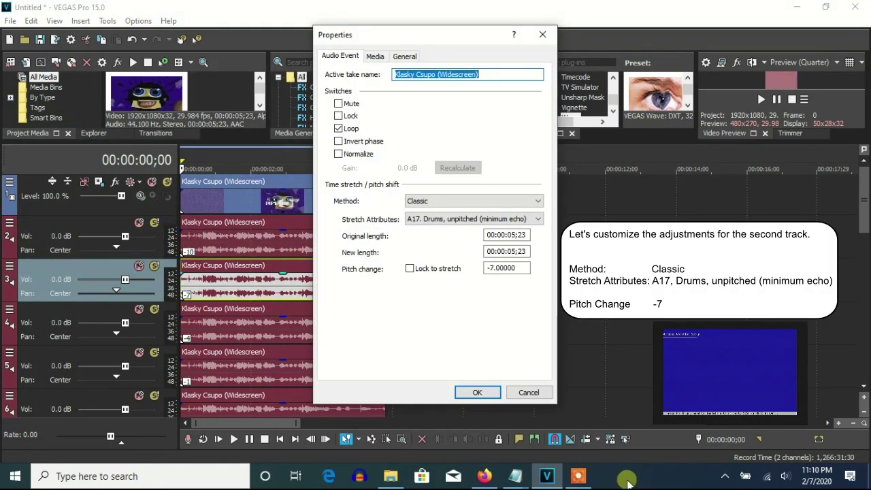
click(477, 392)
Check the time stretch and pitch shift properties of the audio events on tracks 4 and 5.
click(257, 329)
right_click(257, 328)
click(309, 457)
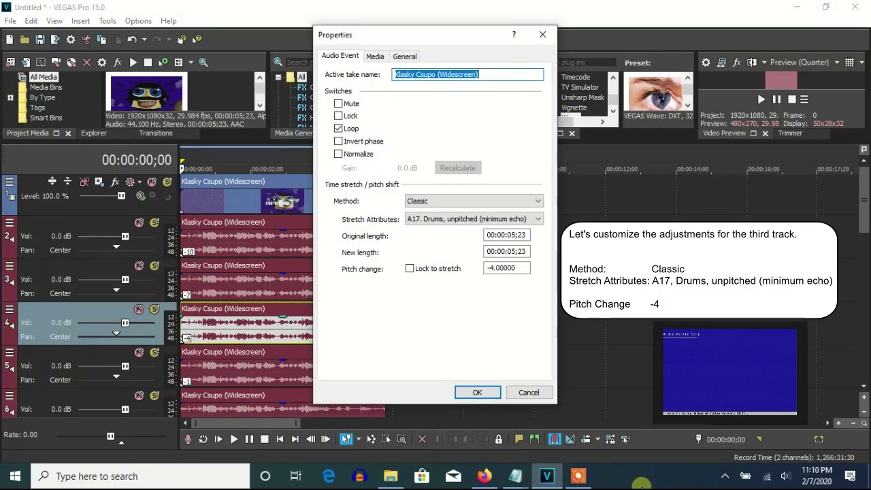
click(476, 393)
right_click(314, 371)
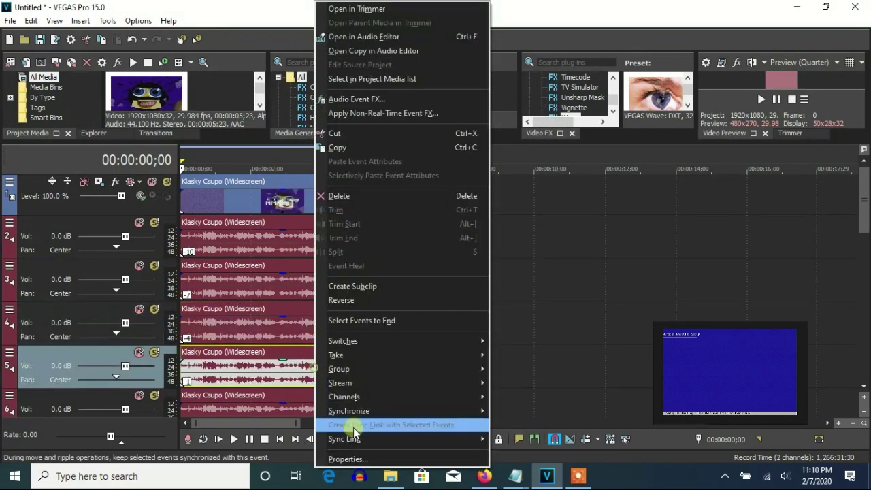
click(348, 459)
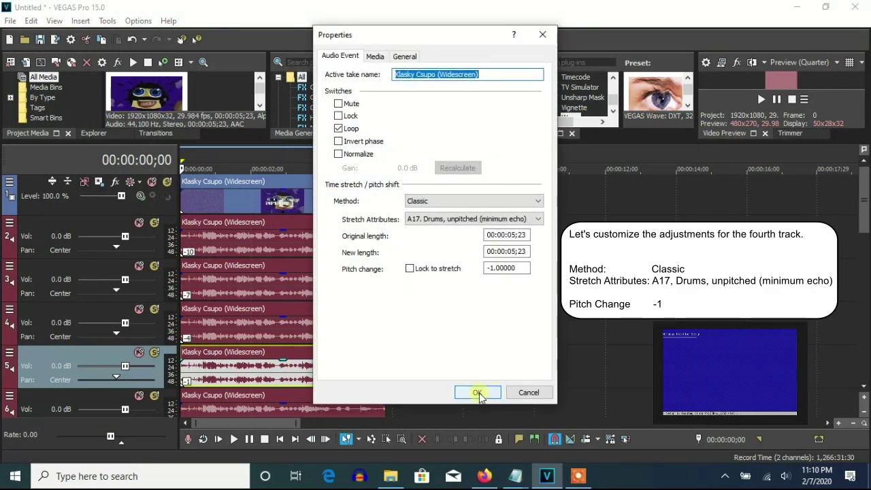
click(478, 393)
Check the time stretch and pitch shift properties of the audio events on tracks 6 and 7.
right_click(346, 401)
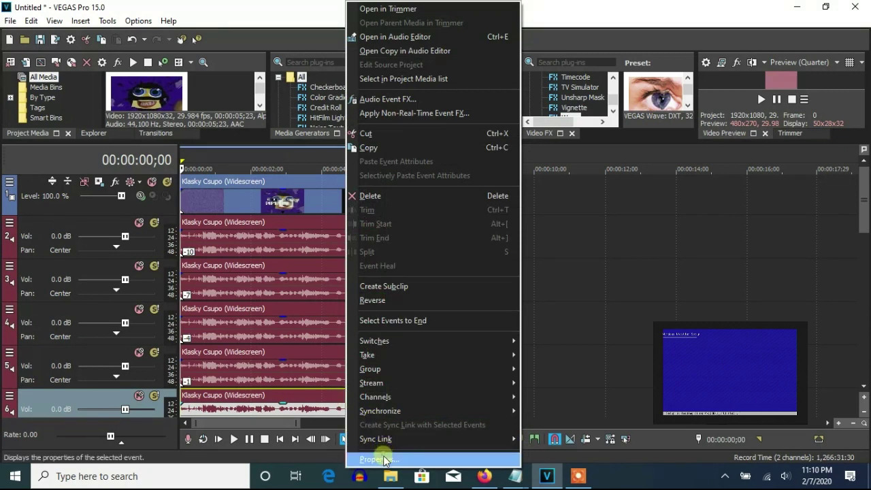
click(385, 459)
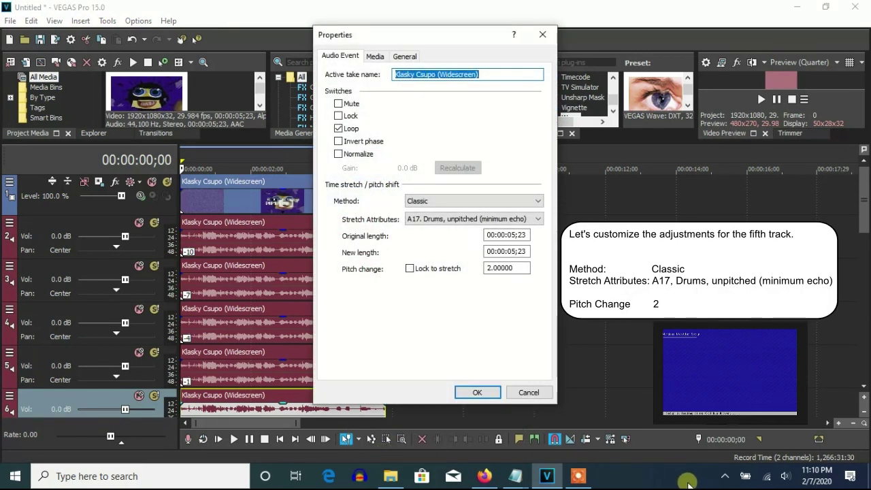
click(478, 393)
scroll(861, 259, down, 5)
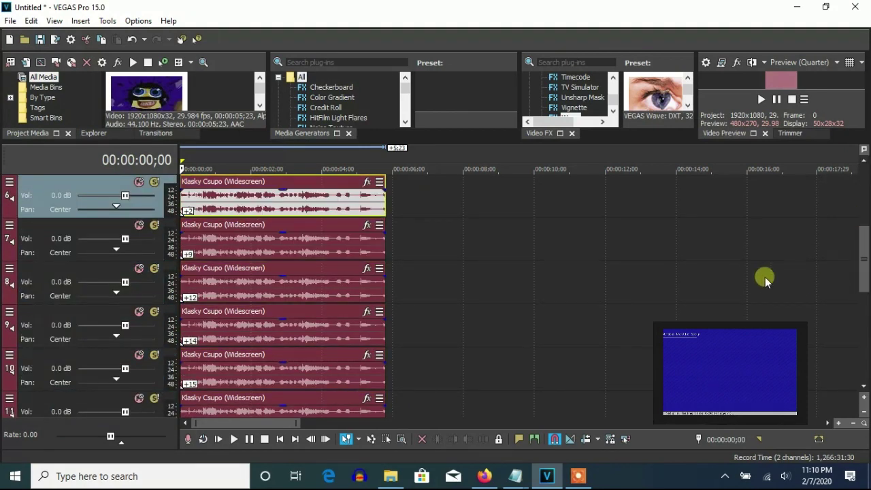
right_click(321, 239)
click(384, 435)
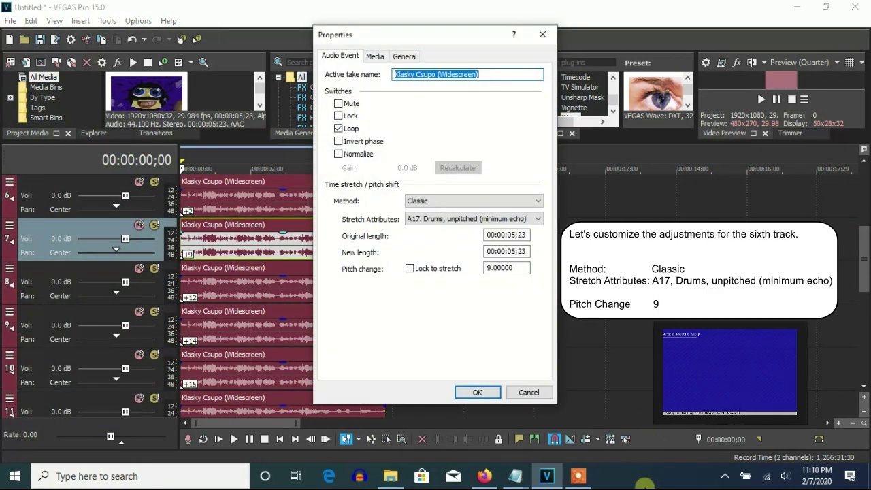
click(478, 392)
Check the time stretch and pitch shift properties of the audio events on tracks 8 and 9.
right_click(286, 294)
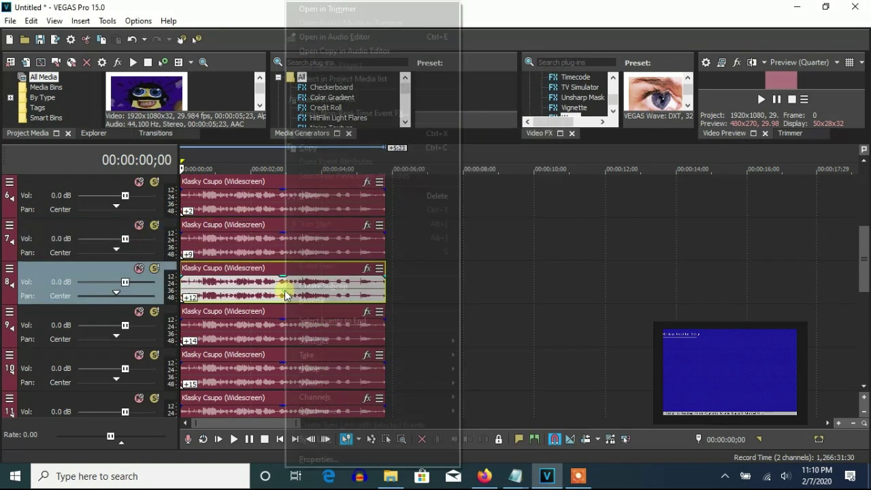
click(323, 458)
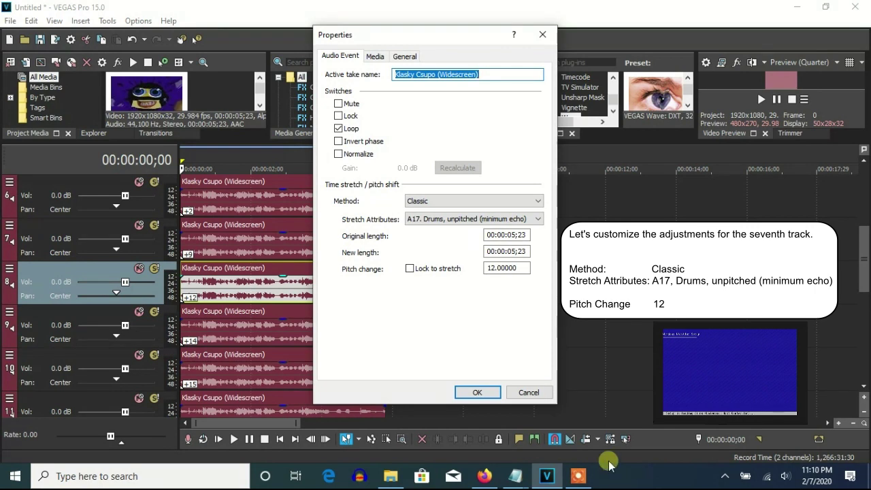
click(477, 392)
right_click(275, 332)
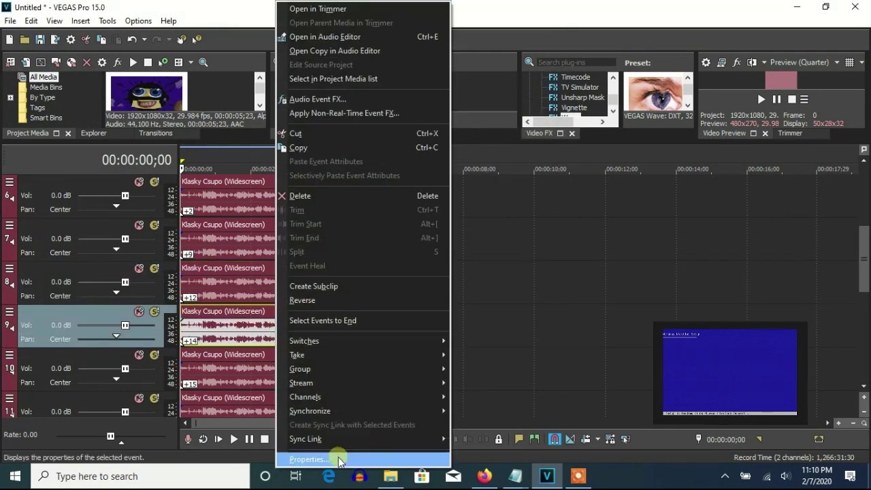
click(334, 458)
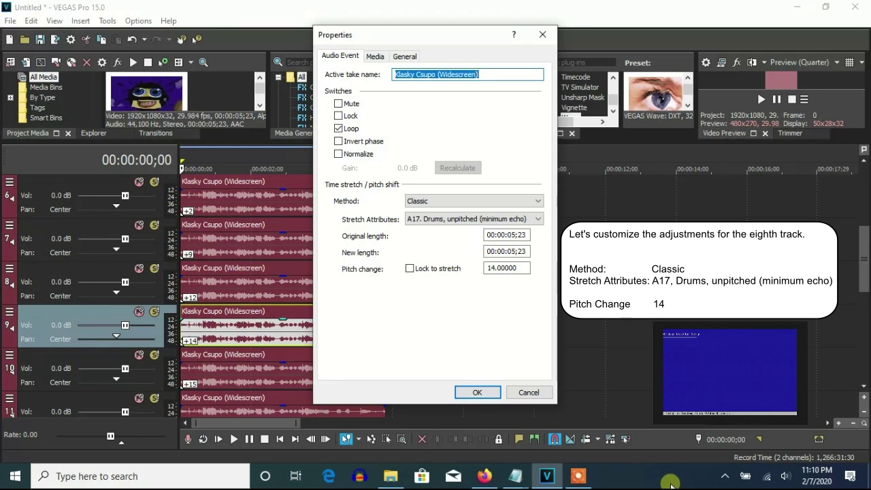
click(477, 392)
Check the time stretch and pitch shift properties of the audio events on tracks 10 and 11.
right_click(320, 370)
click(370, 459)
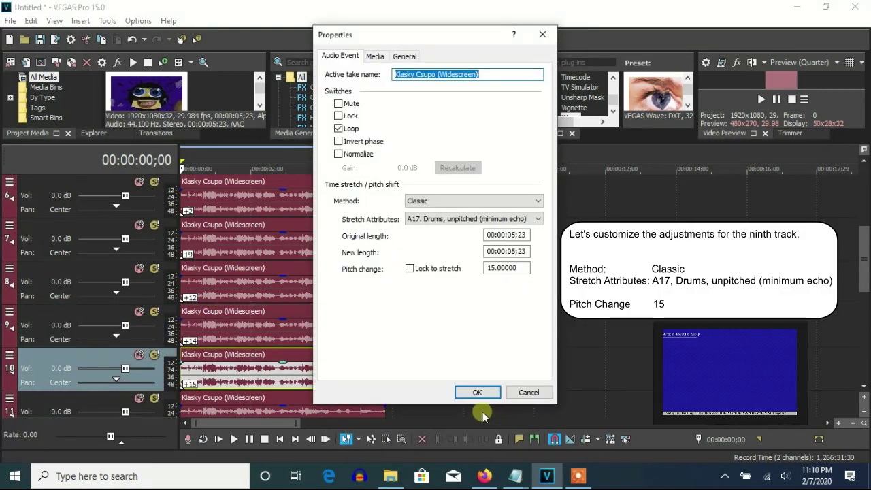
click(477, 392)
right_click(350, 408)
click(388, 443)
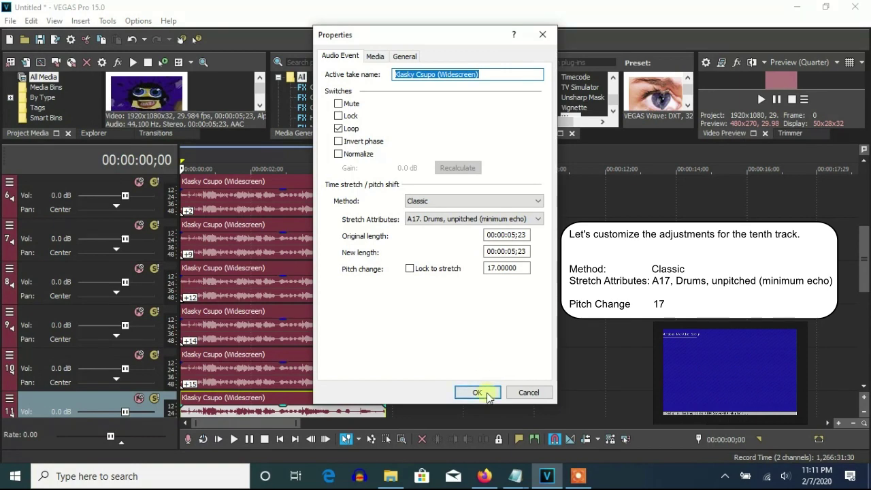
click(478, 392)
Check the time stretch and pitch shift properties of the audio events on tracks 12 and 13.
scroll(315, 252, down, 4)
click(310, 289)
right_click(309, 289)
click(340, 439)
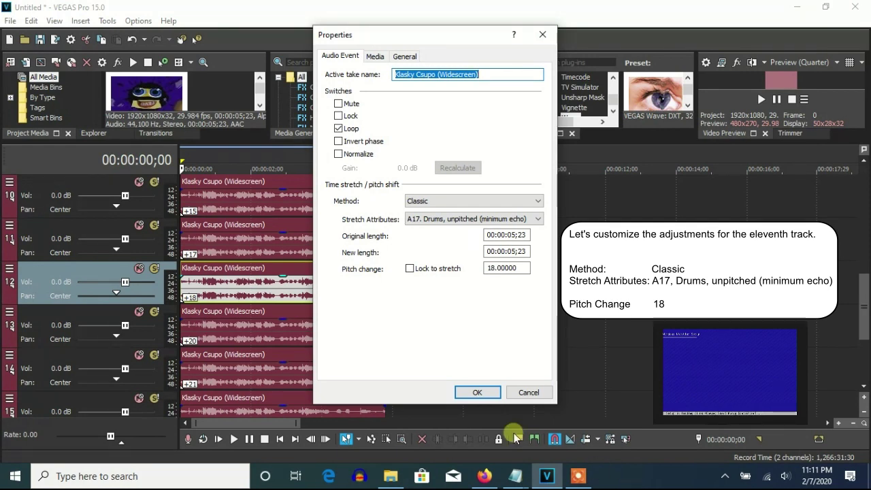
click(473, 393)
right_click(307, 328)
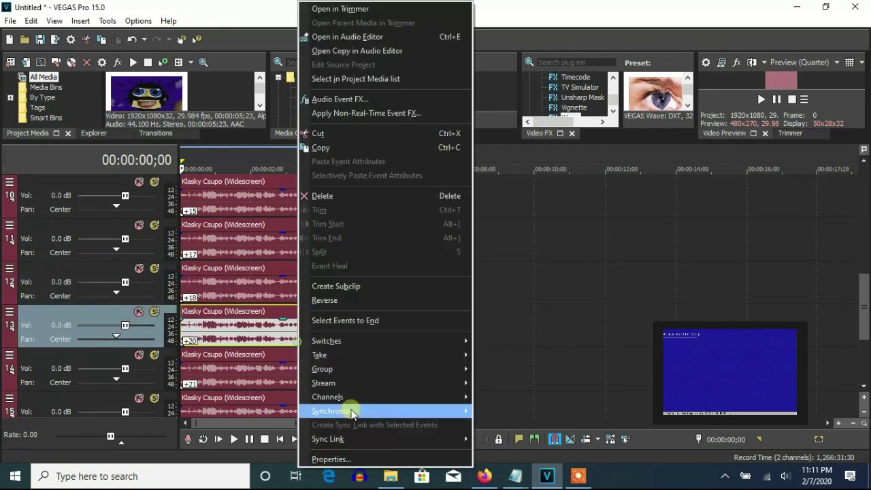
click(346, 409)
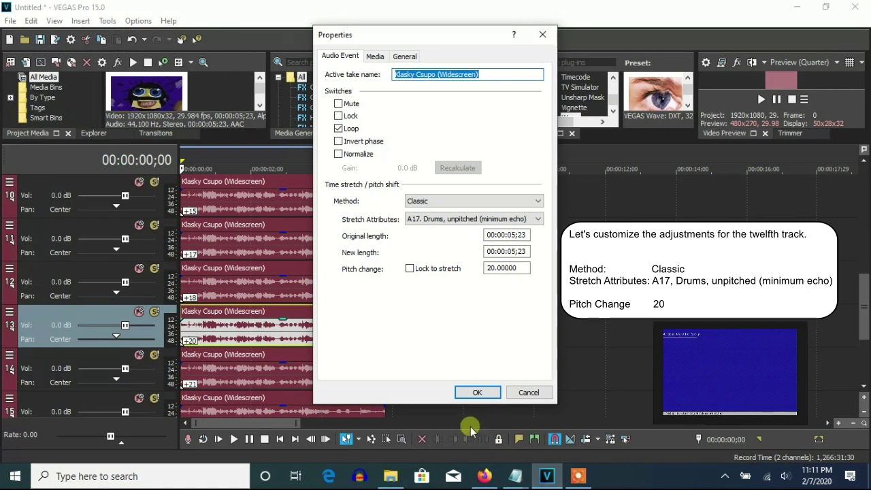
click(476, 392)
Check the time stretch and pitch shift properties of the audio events on tracks 14 and 15.
right_click(340, 374)
click(399, 460)
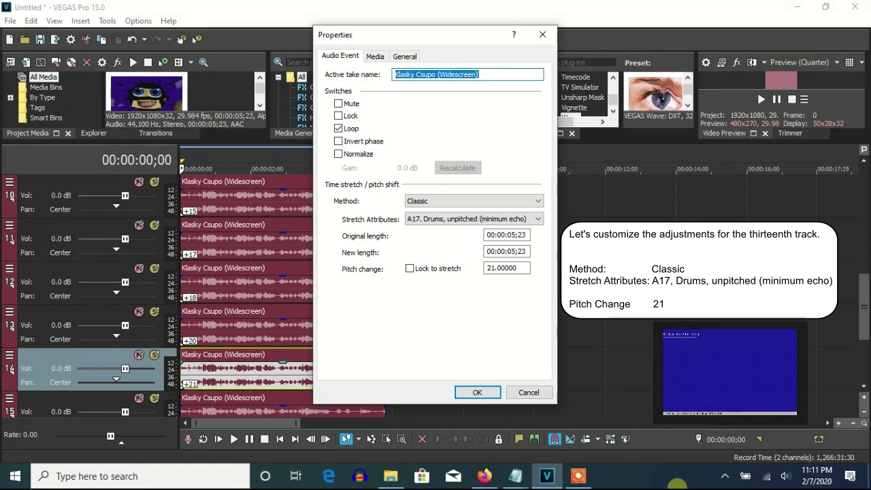
click(477, 392)
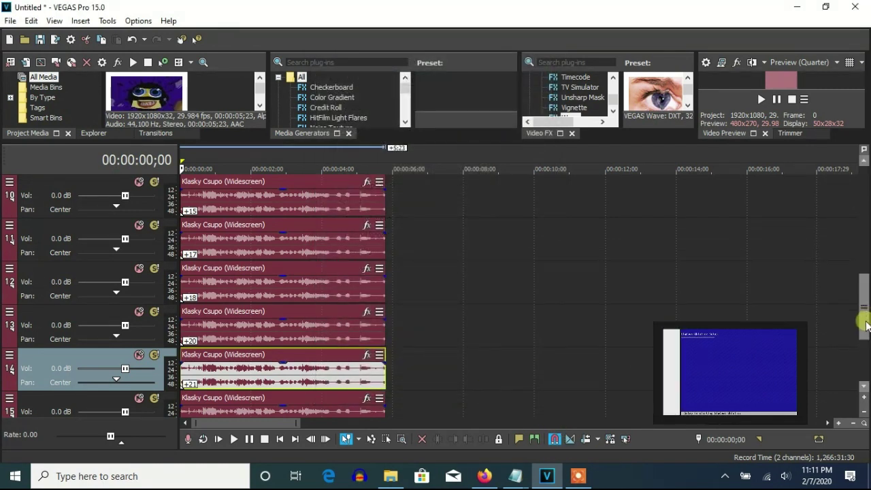
scroll(355, 308, down, 3)
right_click(354, 304)
click(416, 423)
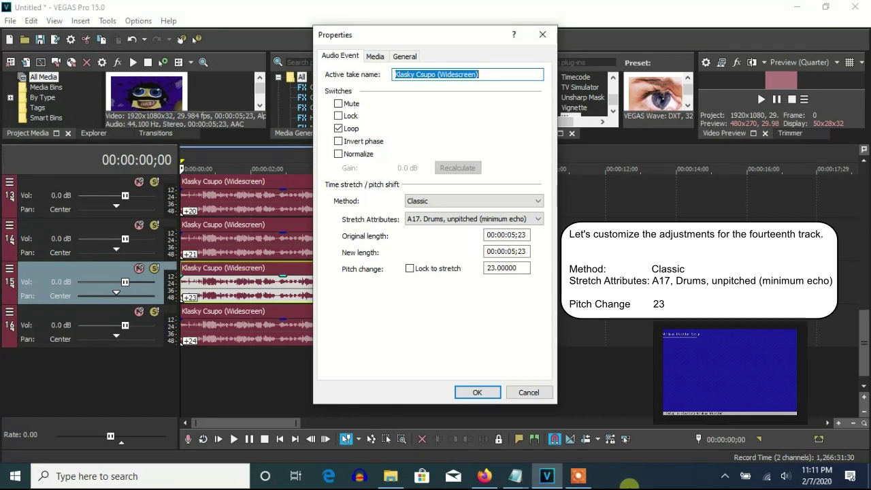
click(481, 395)
Check the pitch shift properties of the audio event on track 16 and its Pitch Shift effect settings.
right_click(349, 330)
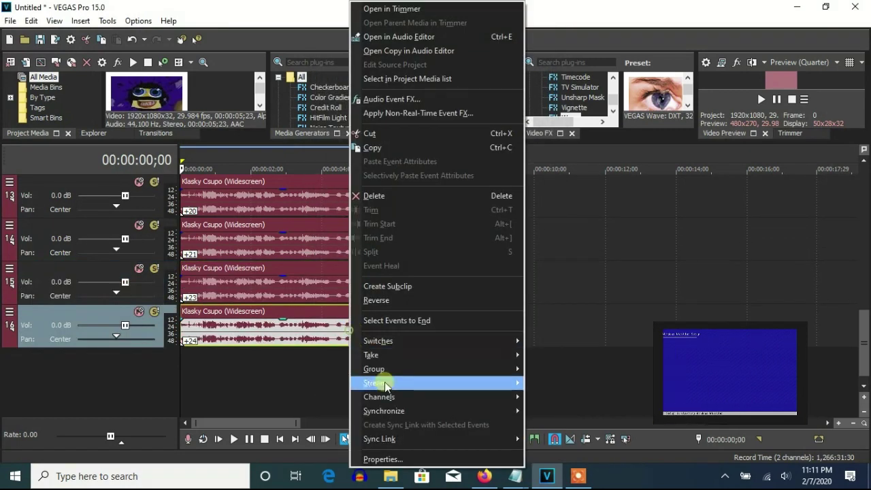
click(381, 459)
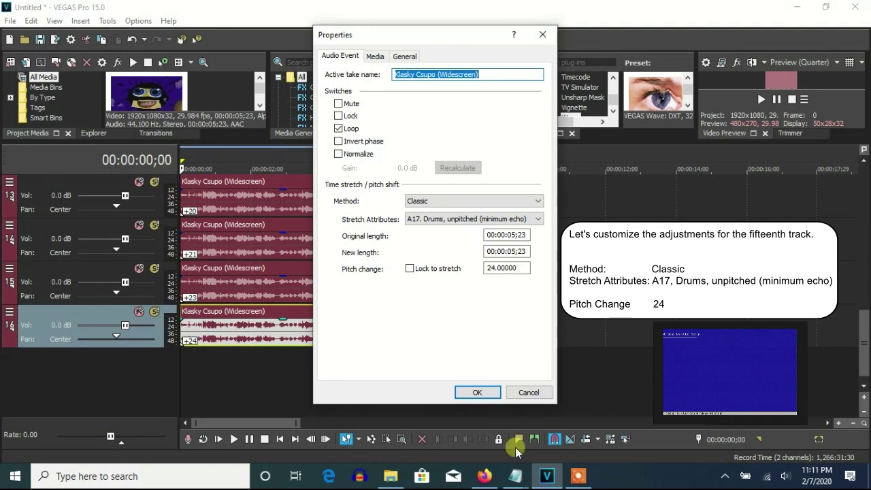
click(476, 393)
click(366, 312)
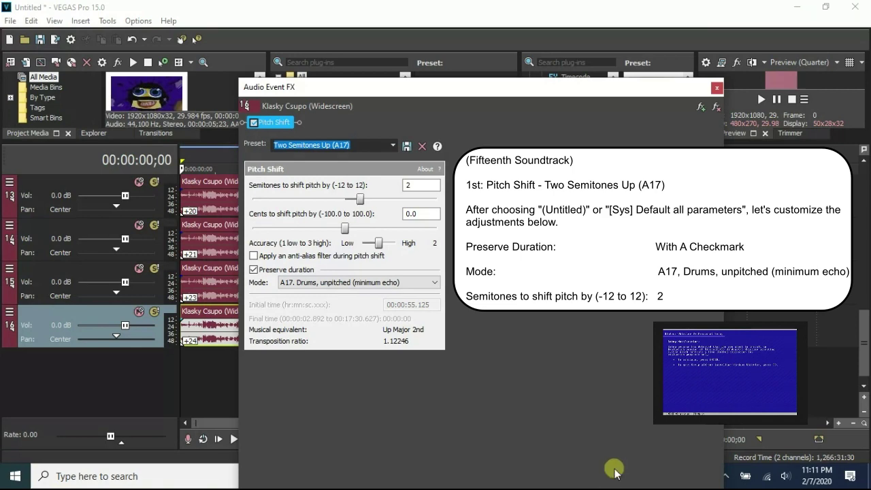
click(716, 88)
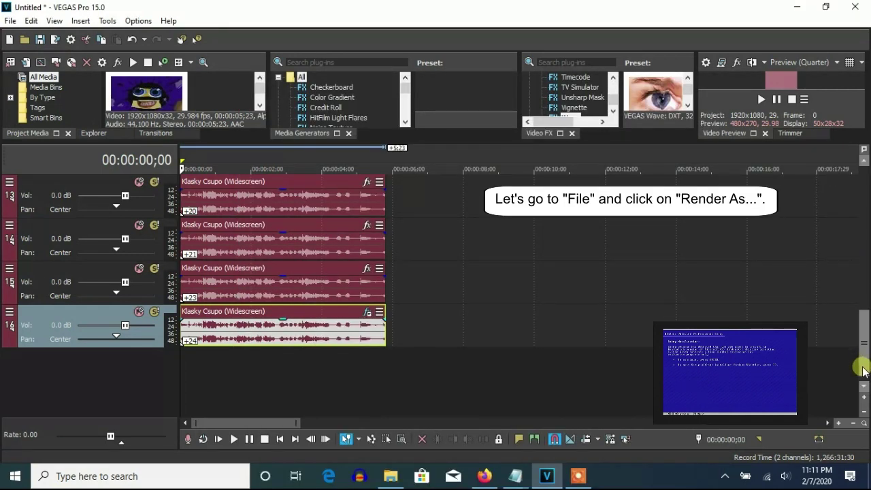
Render the project as "G-Major 87" using the Sony AVC/MVC format and the Internet 1280x720-30p template.
drag(863, 371, 863, 164)
click(10, 21)
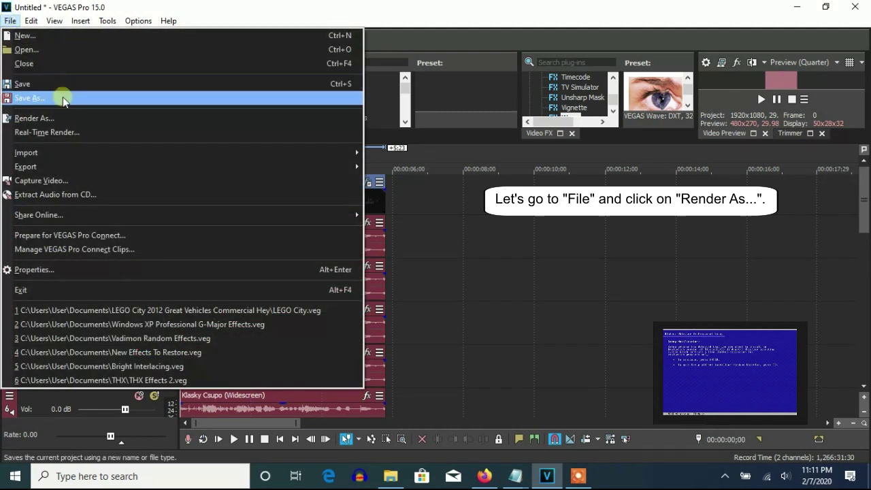
click(41, 118)
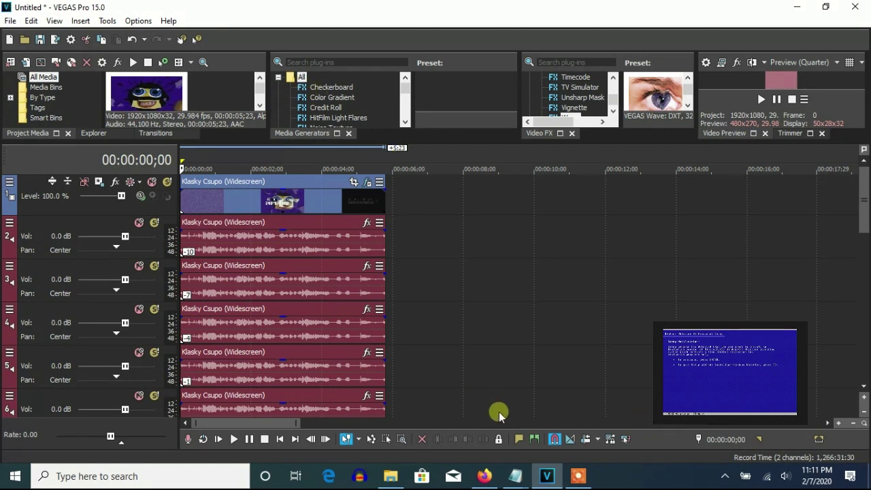
click(542, 427)
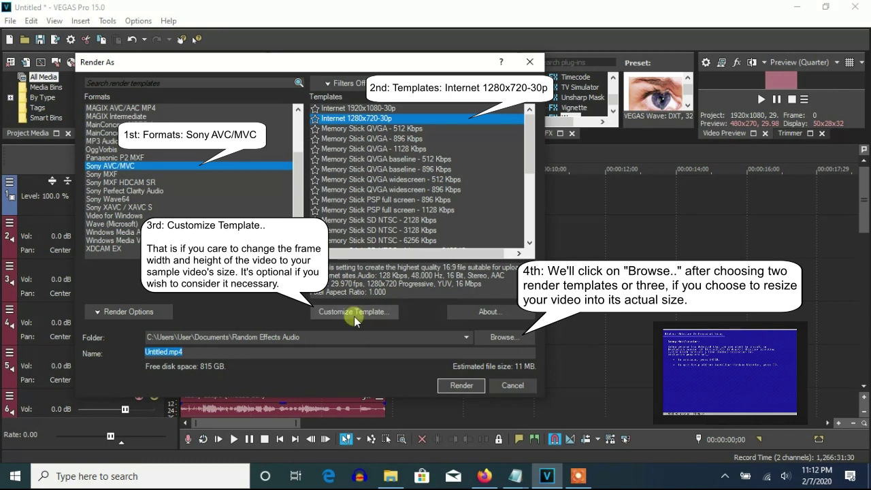
click(496, 336)
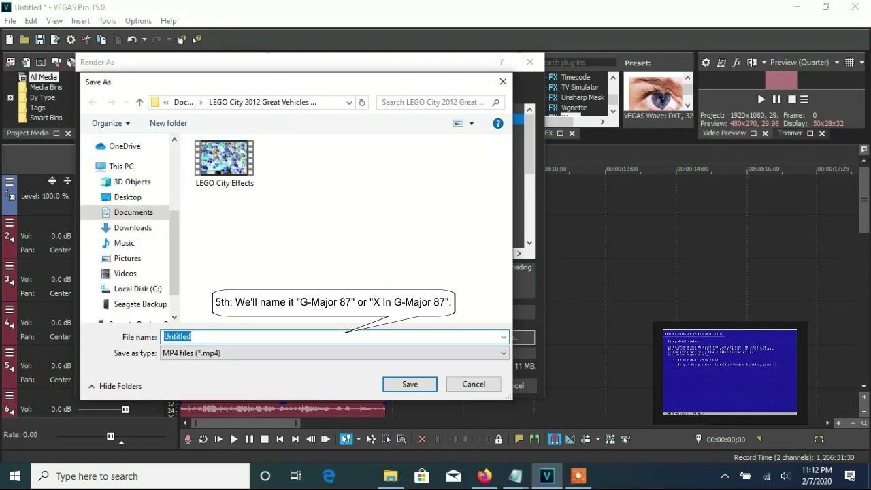
text(G-Major 87)
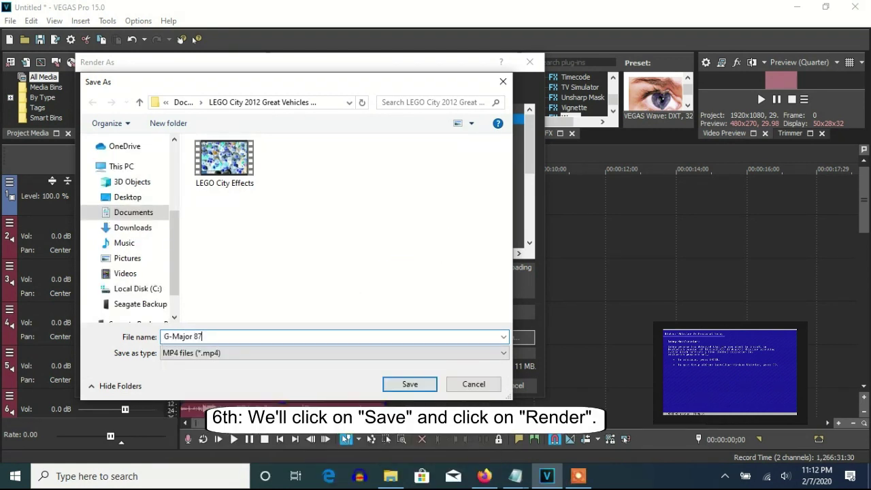
click(409, 383)
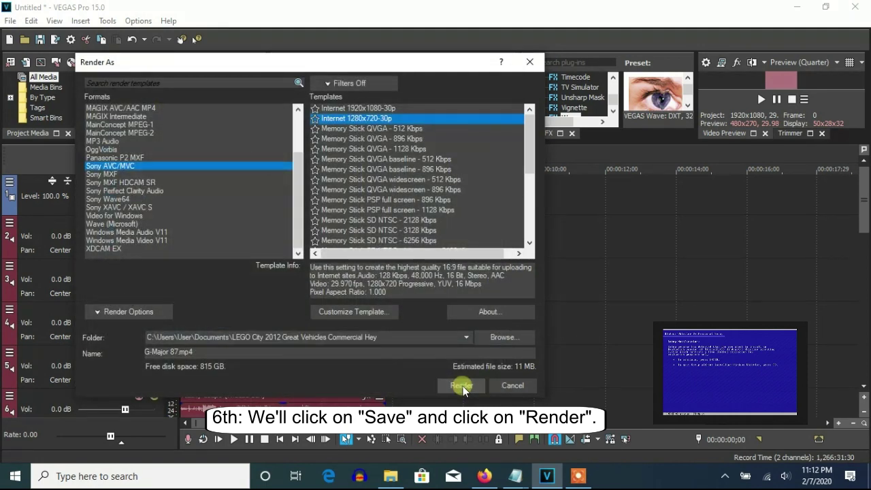
click(461, 384)
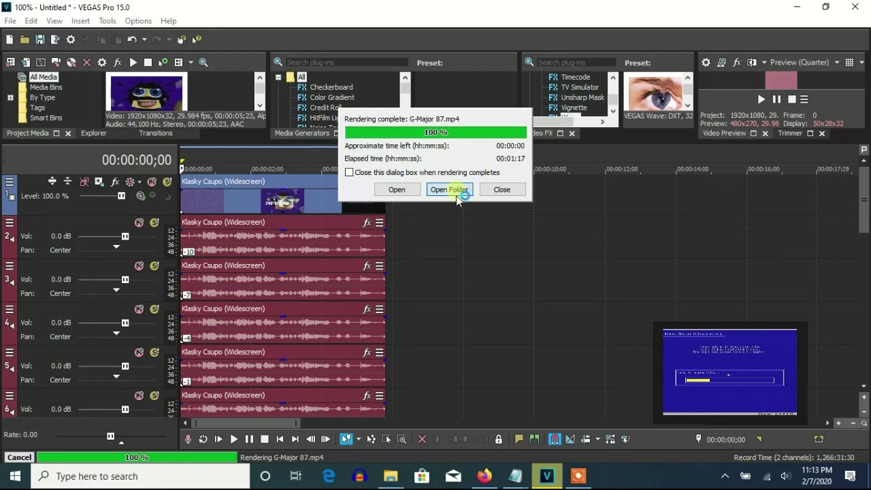
Open the rendered file's folder and add the G-Major 87 video to the timeline just after the Klasky Csupo clip.
click(450, 190)
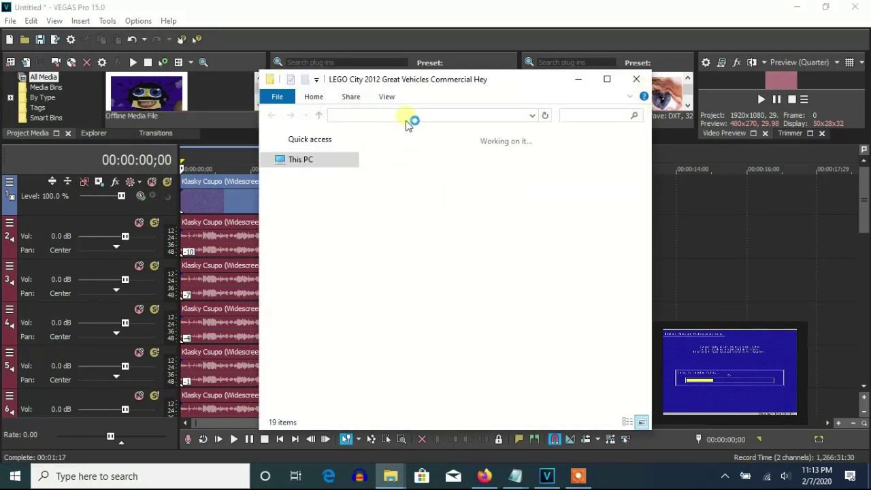
drag(443, 85, 584, 86)
drag(406, 171, 482, 170)
scroll(774, 215, down, 5)
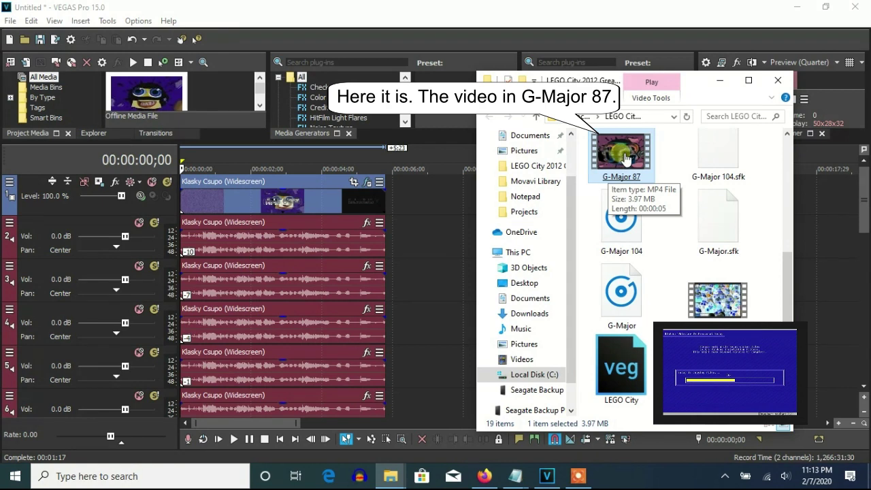
drag(401, 223, 401, 199)
click(401, 200)
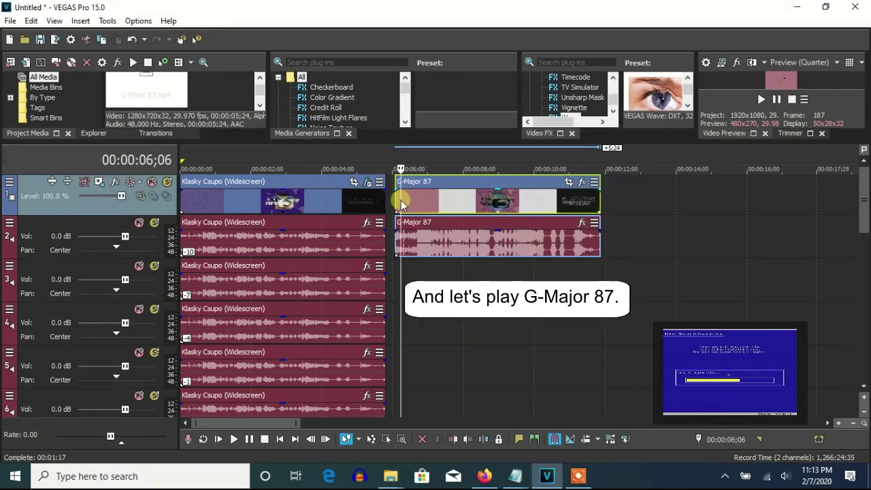
Enlarge the video preview area and play the Klasky Csupo clip with its effects from the timeline start.
click(184, 203)
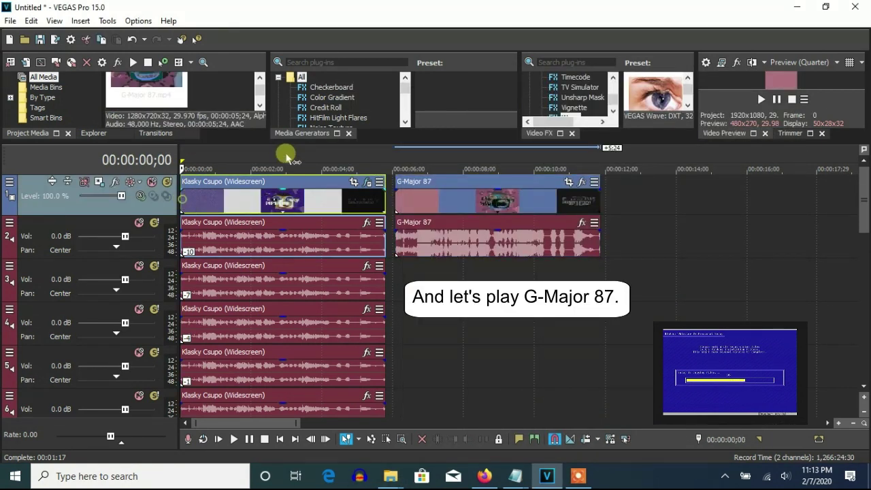
drag(277, 144, 268, 219)
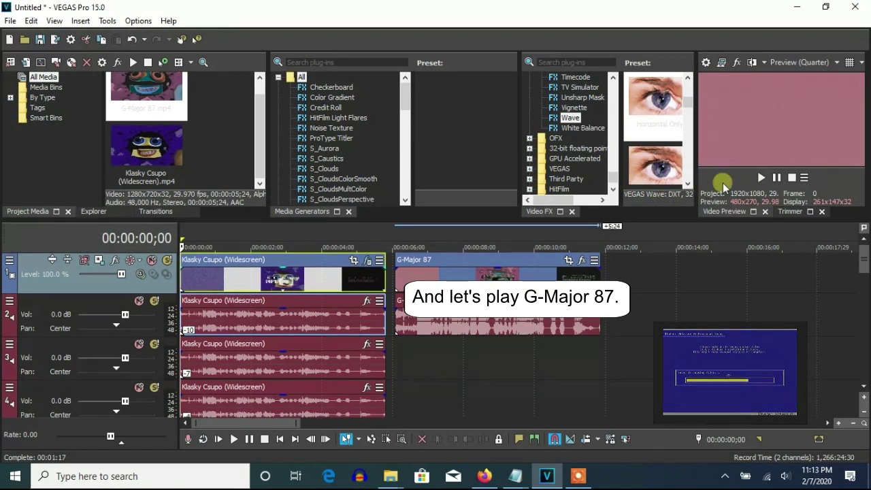
click(761, 178)
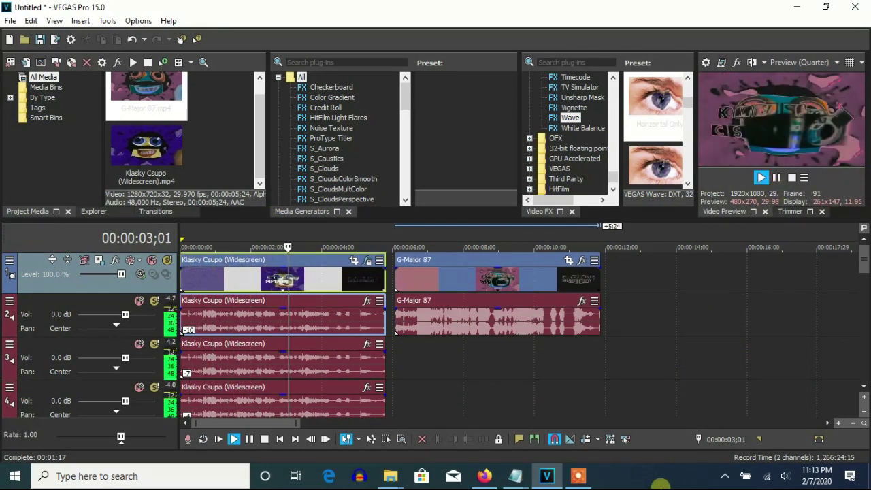
click(777, 177)
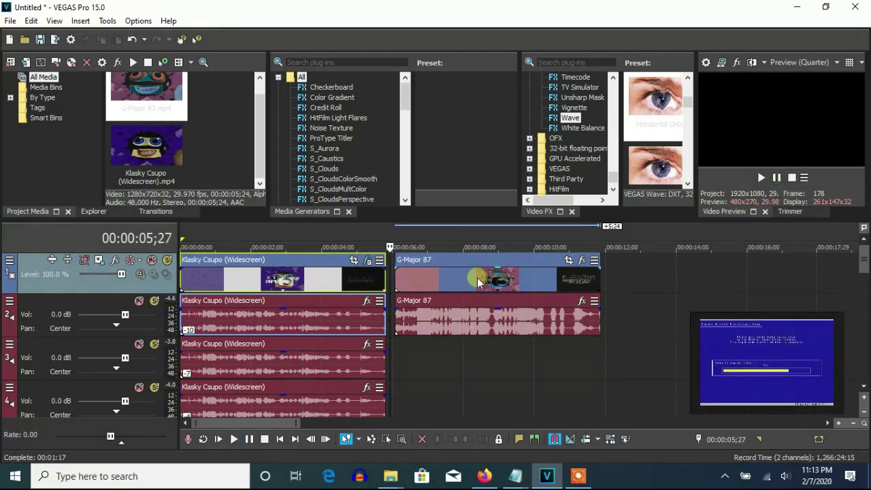
Move the G-Major 87 clip about one second later on the timeline, and delete audio track 2 and undo that deletion.
drag(477, 275, 521, 276)
right_click(415, 319)
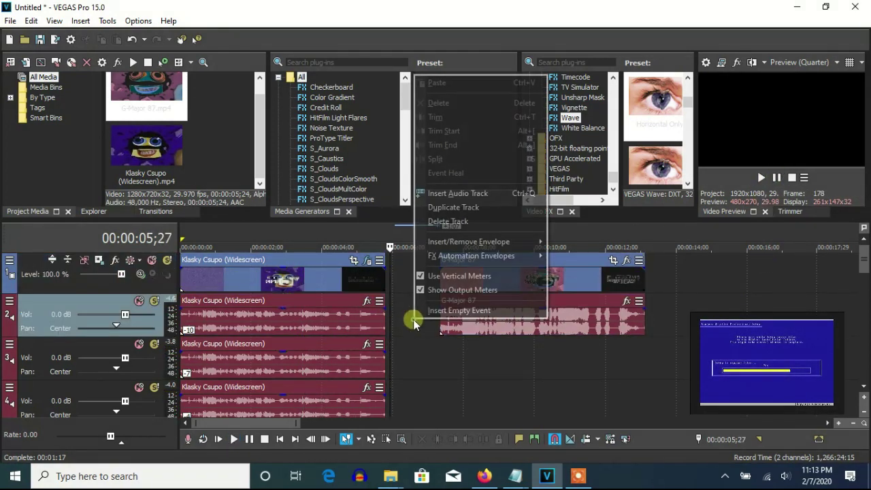
click(436, 221)
click(133, 39)
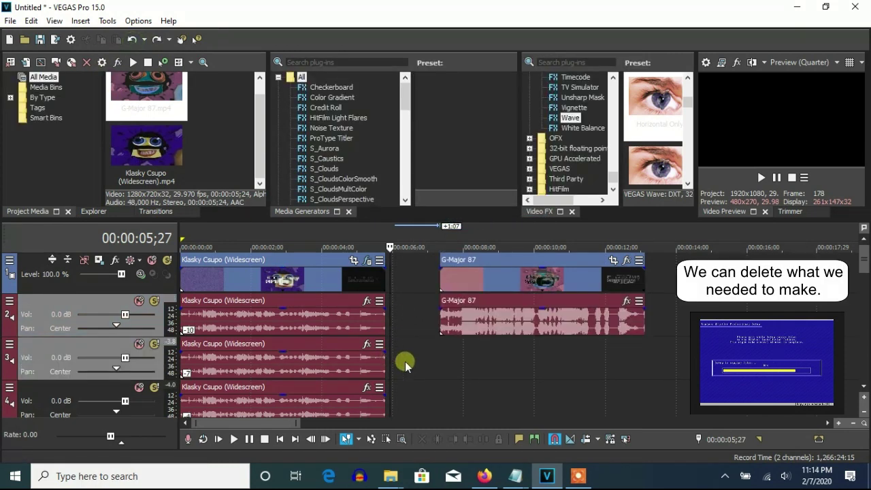
Duplicate audio tracks 2 and 3 together with their events.
right_click(404, 366)
click(423, 256)
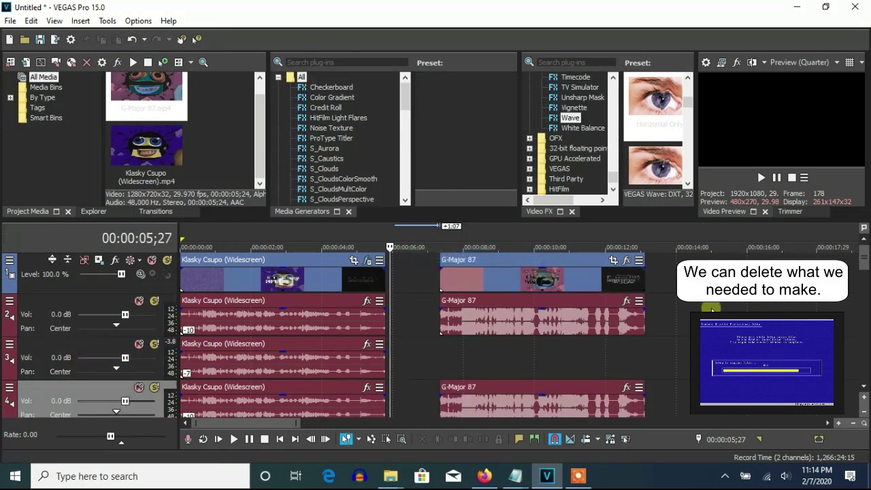
Delete the pitch-shifted Klasky Csupo audio tracks one by one from track 9 downward, keeping the tracks up to track 8.
scroll(866, 257, down, 5)
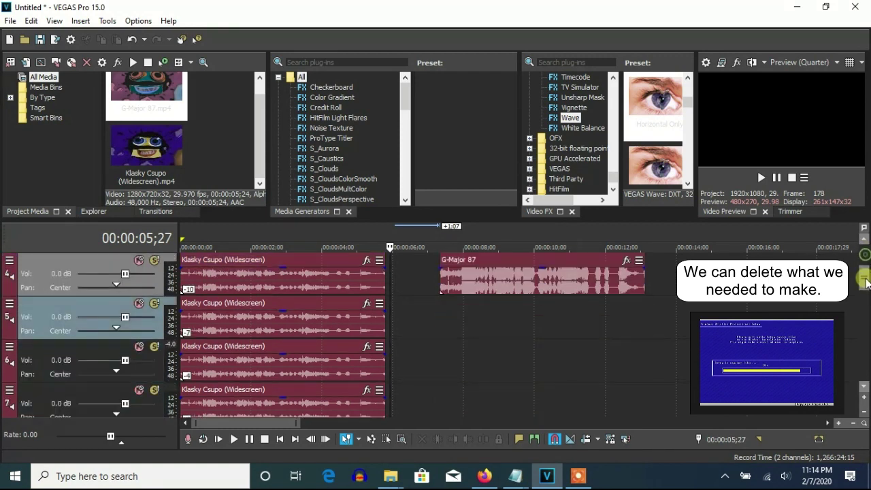
right_click(389, 360)
click(419, 263)
right_click(428, 291)
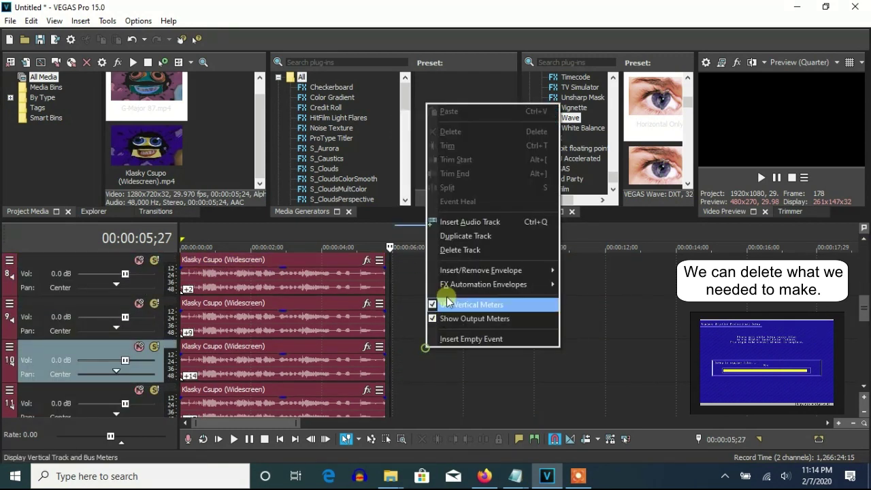
click(453, 257)
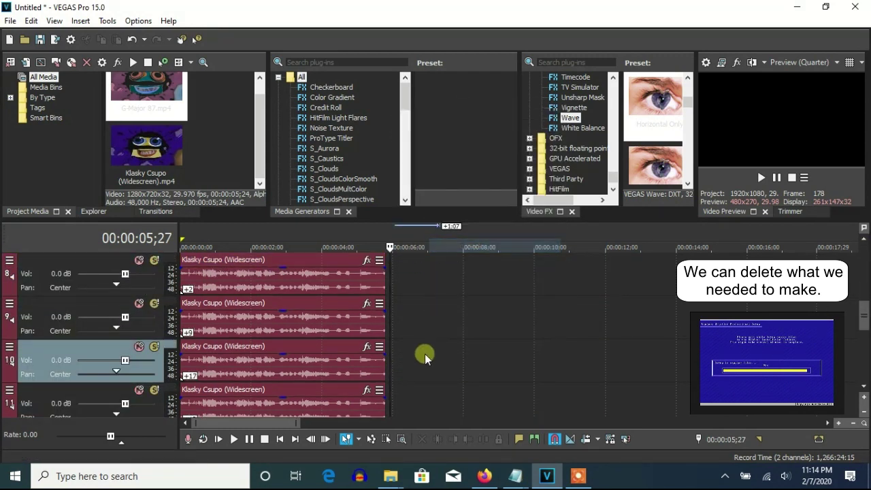
right_click(424, 356)
click(447, 253)
right_click(427, 341)
click(449, 256)
right_click(426, 351)
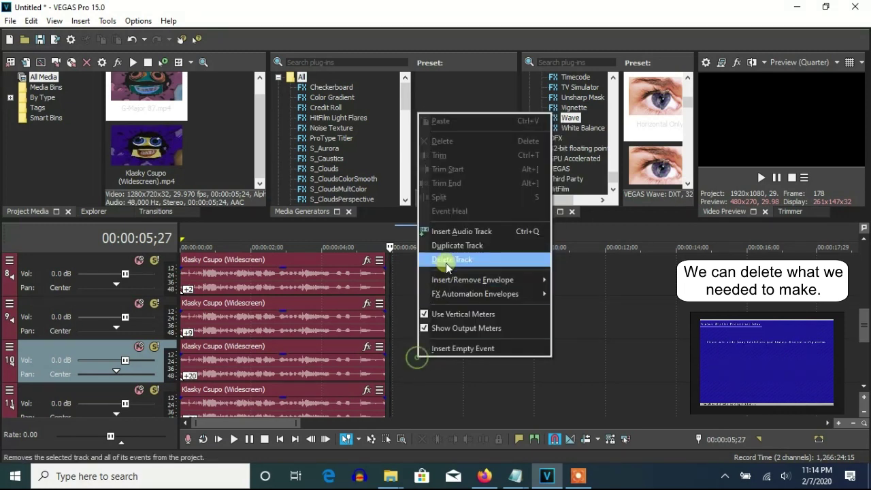
click(444, 256)
right_click(426, 353)
click(449, 254)
right_click(416, 351)
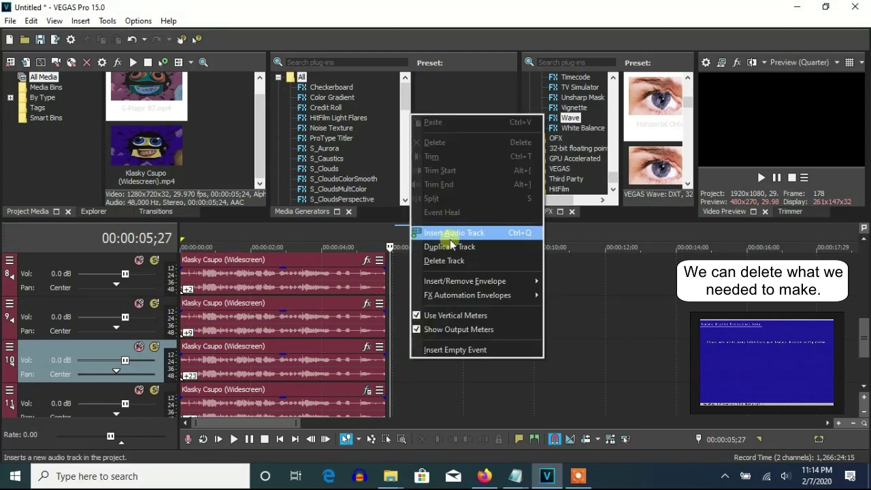
click(447, 253)
right_click(420, 320)
click(449, 222)
right_click(416, 321)
click(438, 233)
Delete the Klasky Csupo audio tracks 6, 7 and 8.
click(861, 331)
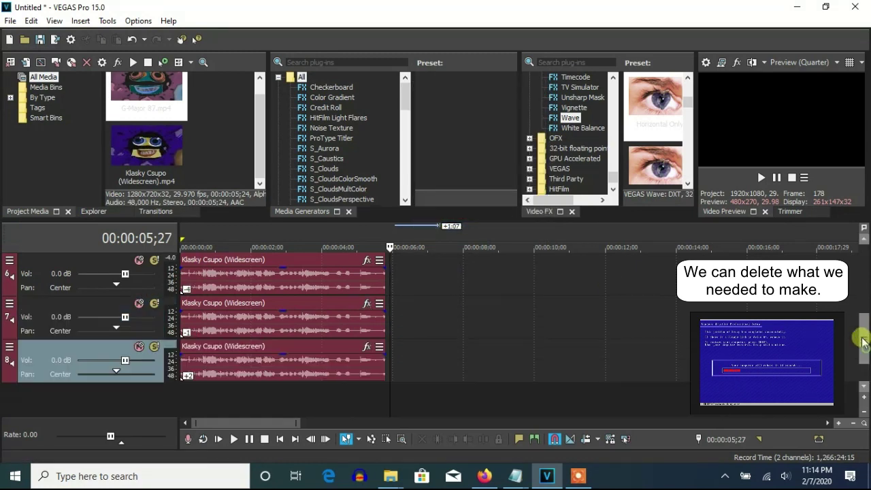
right_click(480, 327)
click(512, 230)
right_click(422, 332)
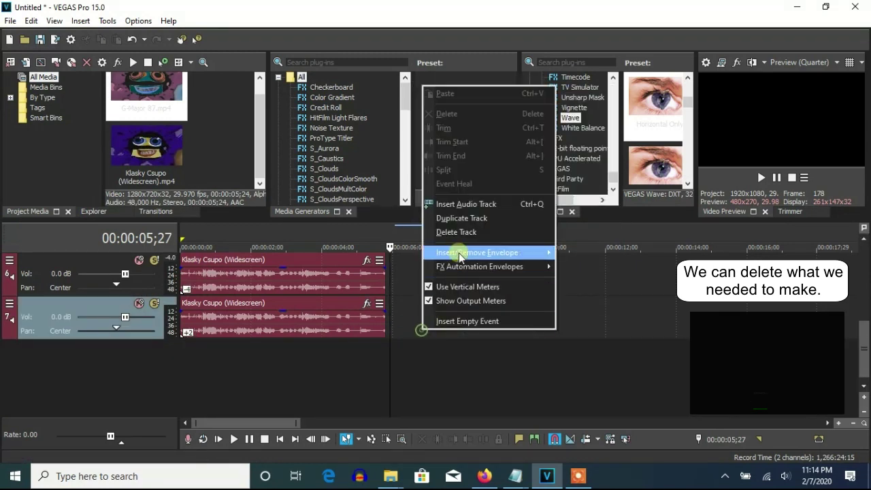
click(453, 231)
right_click(415, 313)
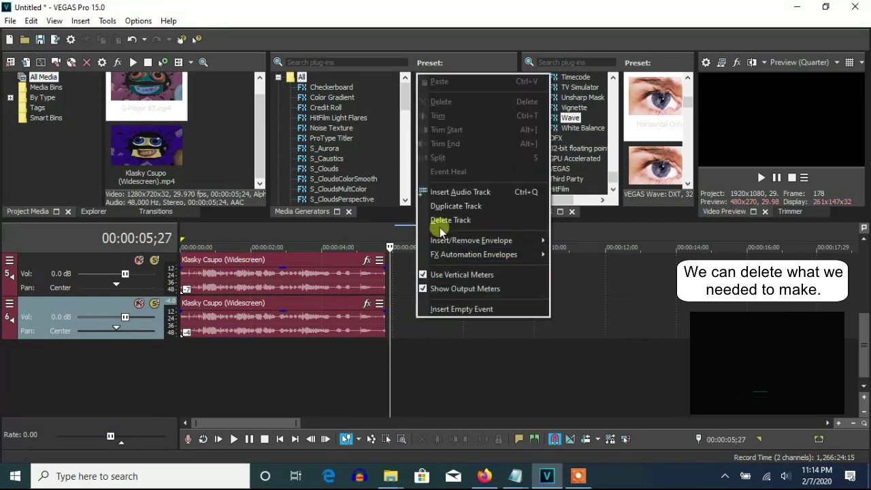
click(441, 220)
Delete audio tracks 5 and 3, which hold only Klasky Csupo events, keeping the tracks that contain G-Major 87 audio.
drag(864, 345, 862, 302)
right_click(528, 399)
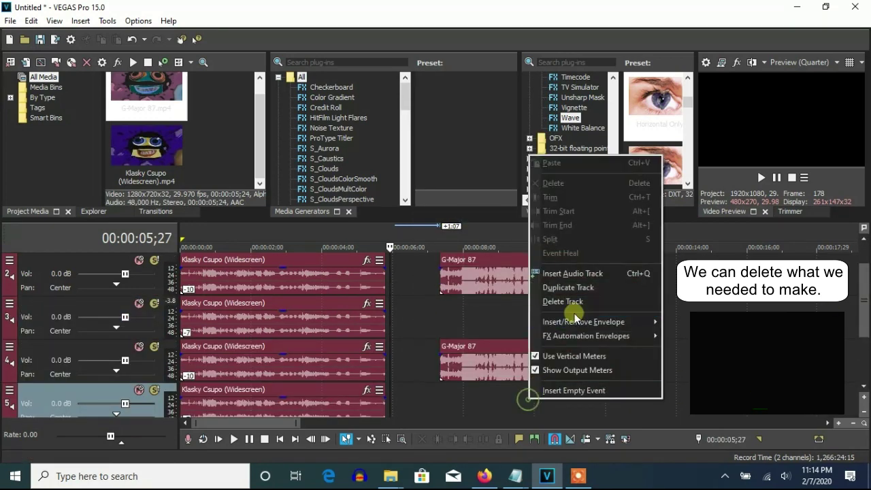
click(573, 303)
right_click(473, 328)
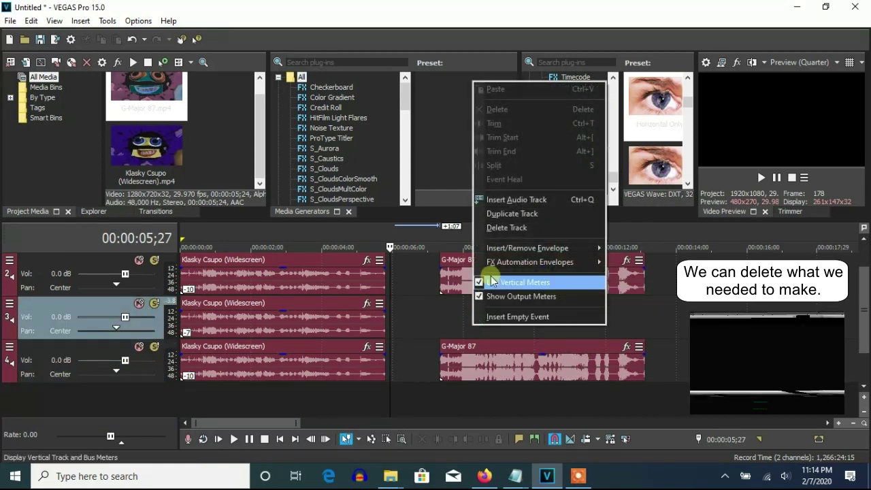
click(494, 234)
Delete the remaining Klasky Csupo video and audio events from the three tracks that are left.
click(234, 300)
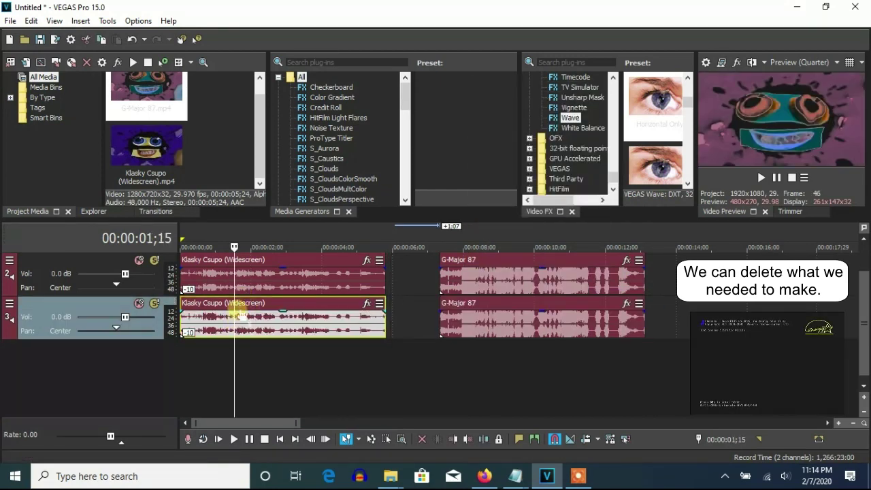
key(Delete)
scroll(866, 310, up, 1)
click(278, 276)
key(Delete)
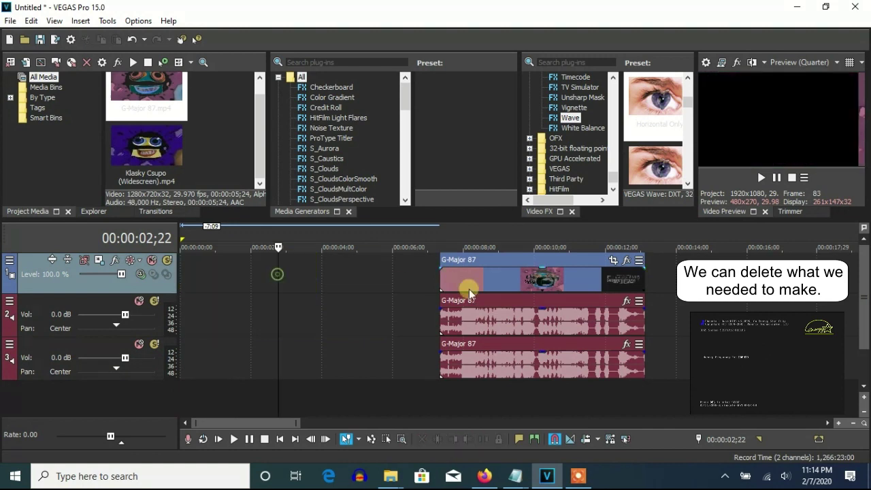
Move the G-Major 87 clip and its duplicate audio event on track 3 to the start of the timeline.
drag(477, 278, 229, 281)
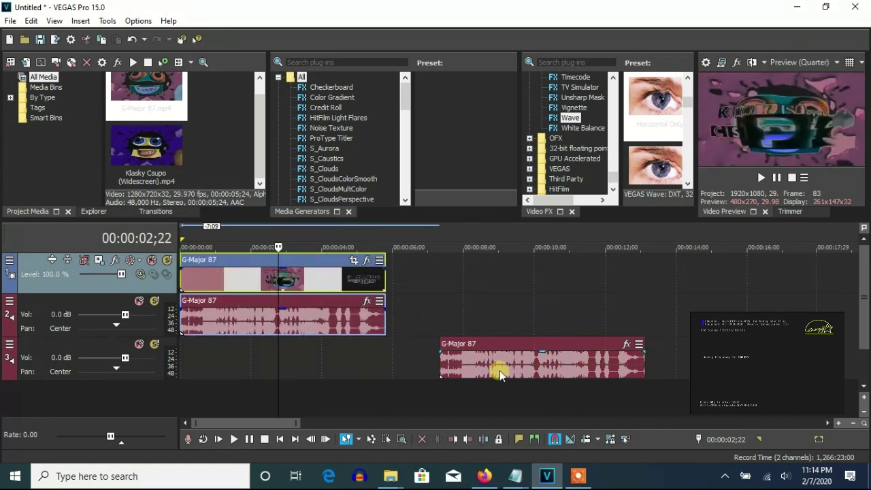
drag(500, 373, 314, 361)
drag(250, 361, 224, 358)
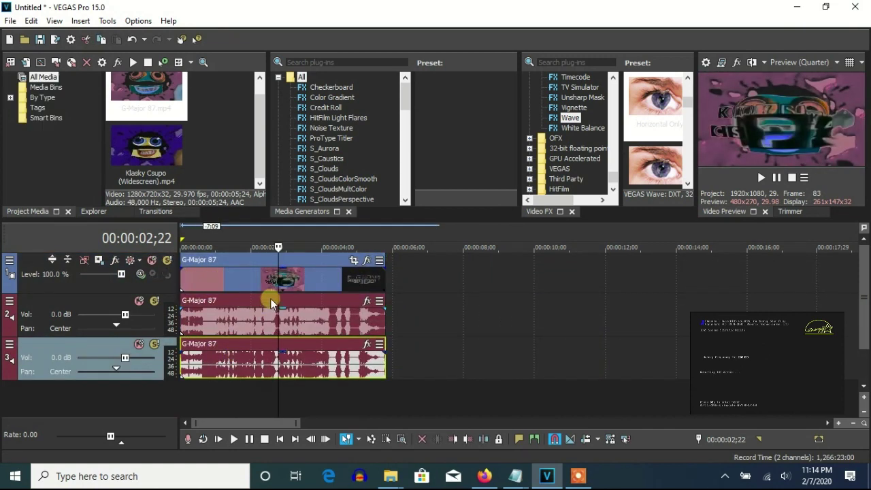
Add the Gradient Map effect to the G-Major 87 video event with the G-Major 39/G-Major 54 preset.
click(239, 279)
right_click(267, 279)
click(336, 88)
drag(540, 97, 546, 183)
scroll(574, 117, up, 10)
scroll(579, 121, up, 10)
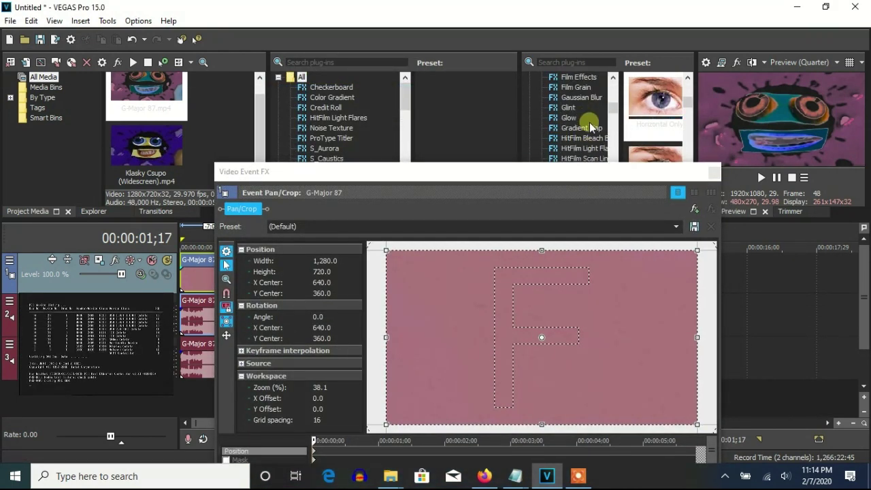
double_click(591, 127)
click(675, 226)
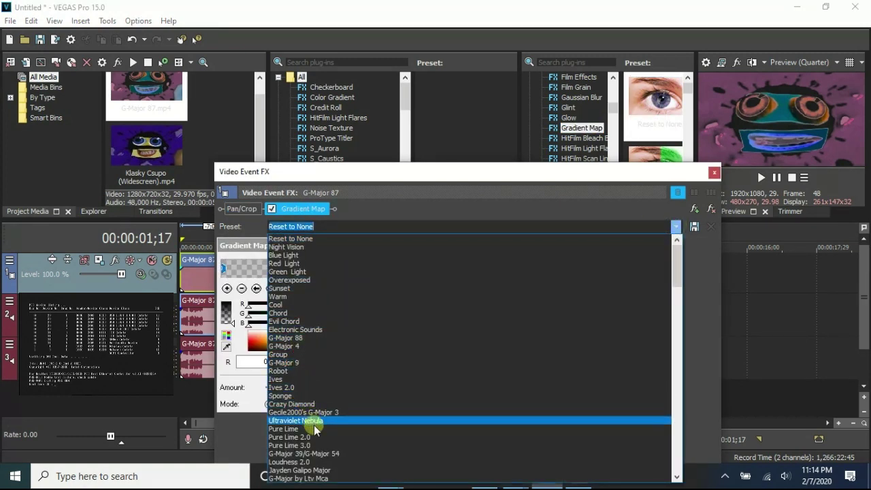
click(317, 453)
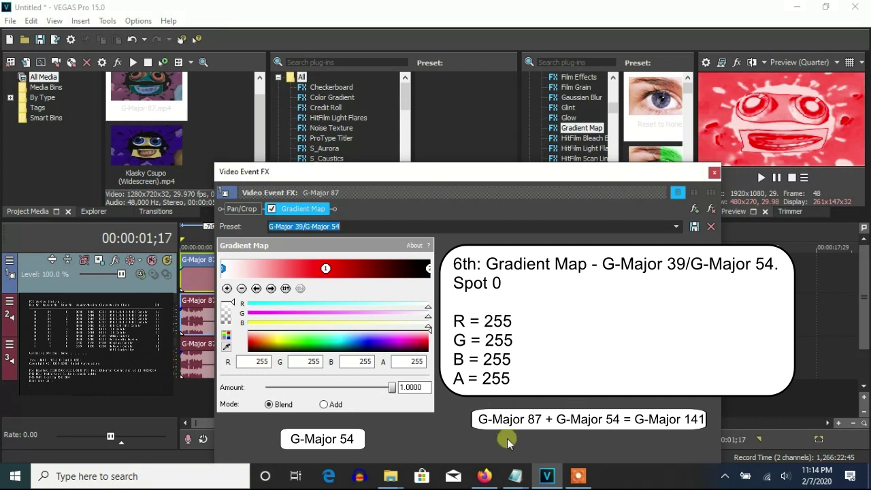
Review the color values of gradient spots 1 and 2 in the Gradient Map effect, and close the effect window.
click(326, 271)
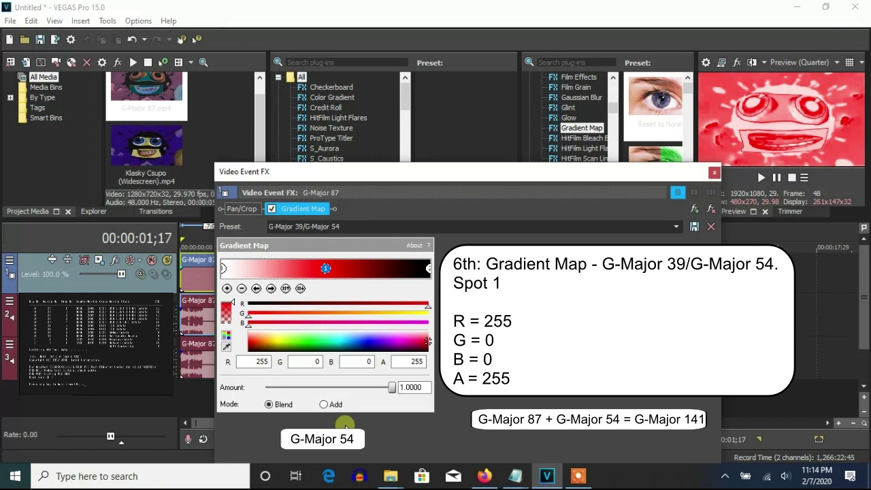
click(429, 269)
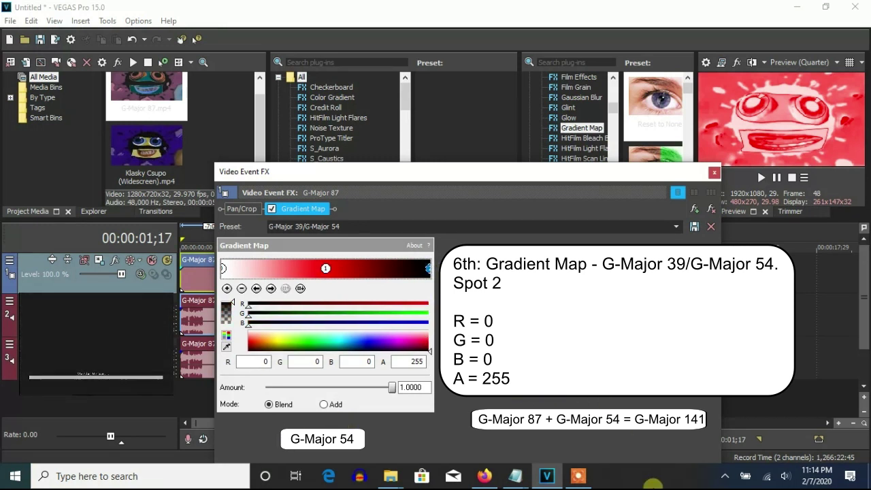
click(714, 172)
Set the first G-Major 87 audio event to the élastique method with Pro stretch attributes and a pitch change of 5.
right_click(309, 320)
click(340, 458)
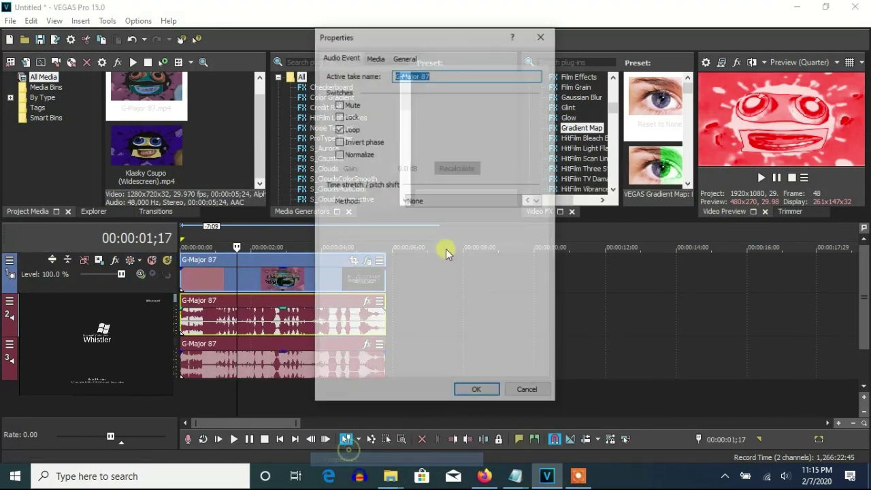
click(428, 200)
click(422, 211)
click(416, 219)
click(504, 267)
click(503, 268)
text(5)
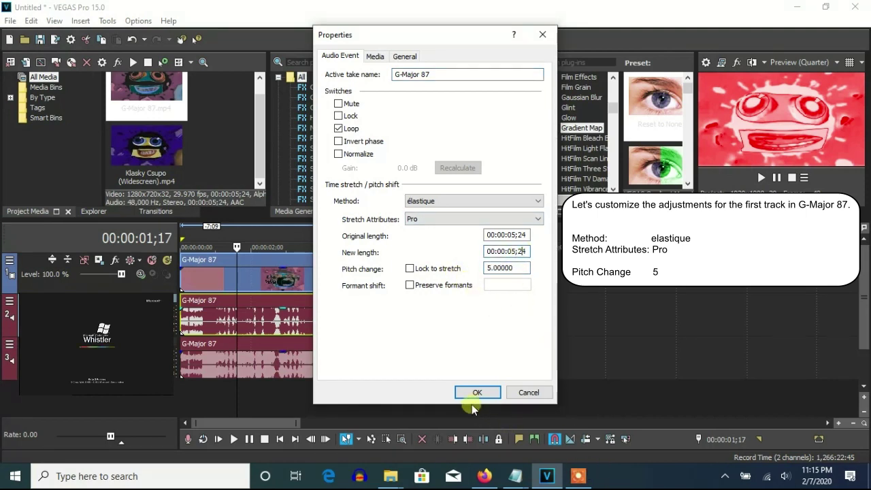
click(476, 393)
Set the second G-Major 87 audio event to the élastique method with Pro stretch attributes and a pitch change of 10.
right_click(335, 361)
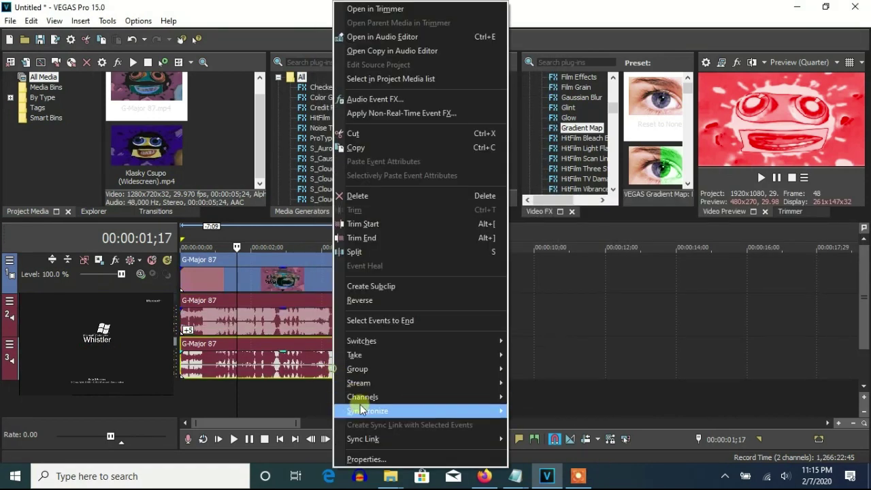
click(381, 458)
click(436, 201)
click(422, 211)
click(436, 219)
click(422, 240)
click(507, 268)
text(10)
click(521, 251)
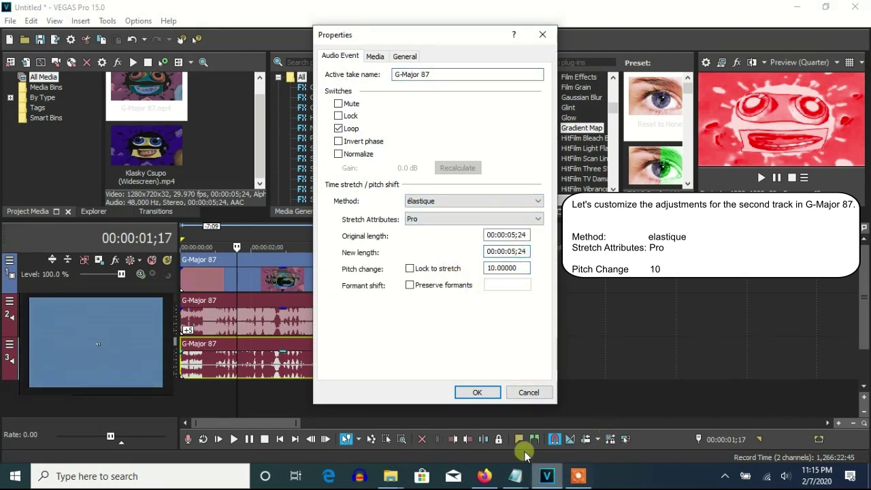
click(469, 393)
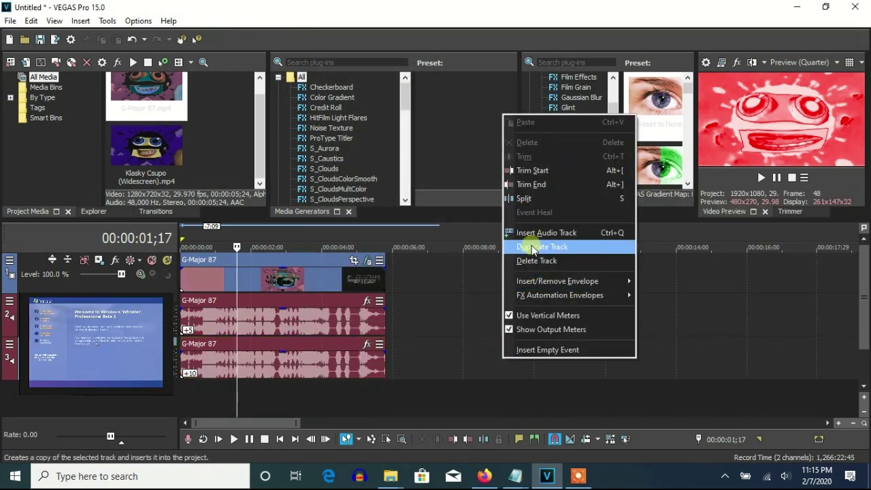
Duplicate the second audio track and set the pitch change of the copied event to 14.19.
click(531, 247)
right_click(292, 411)
click(330, 448)
double_click(522, 268)
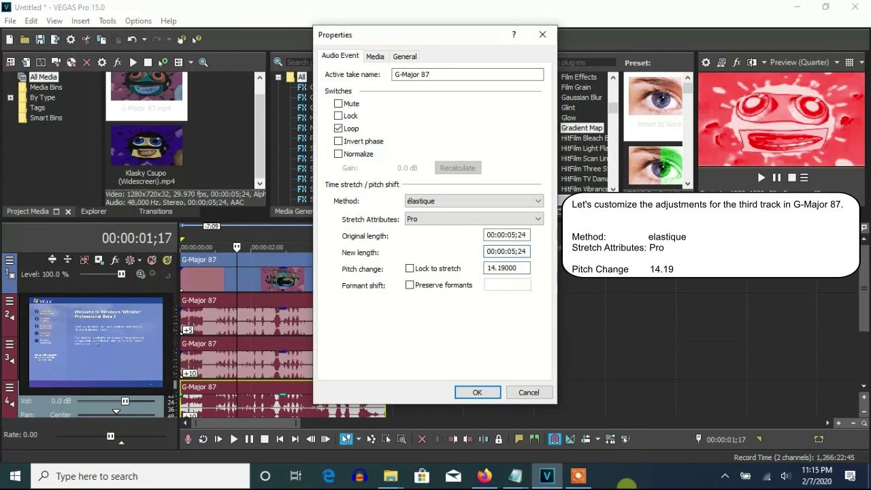
click(477, 394)
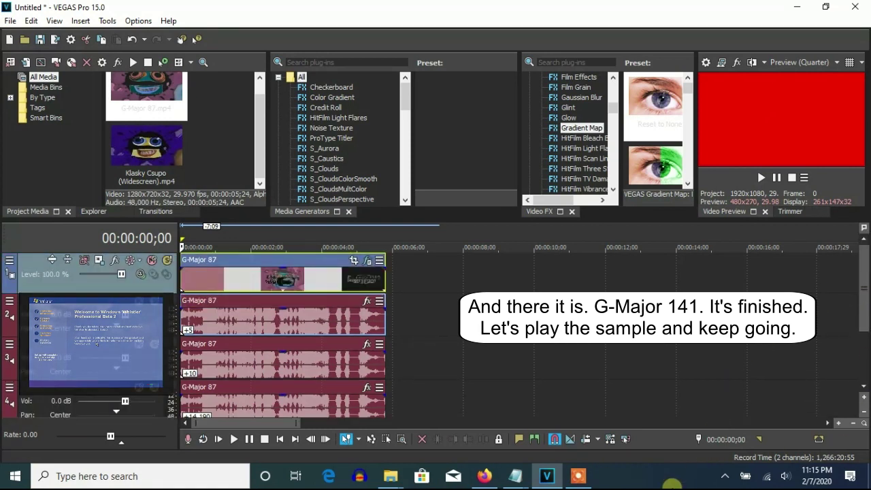
Play back the finished G-Major 141 sample.
click(763, 179)
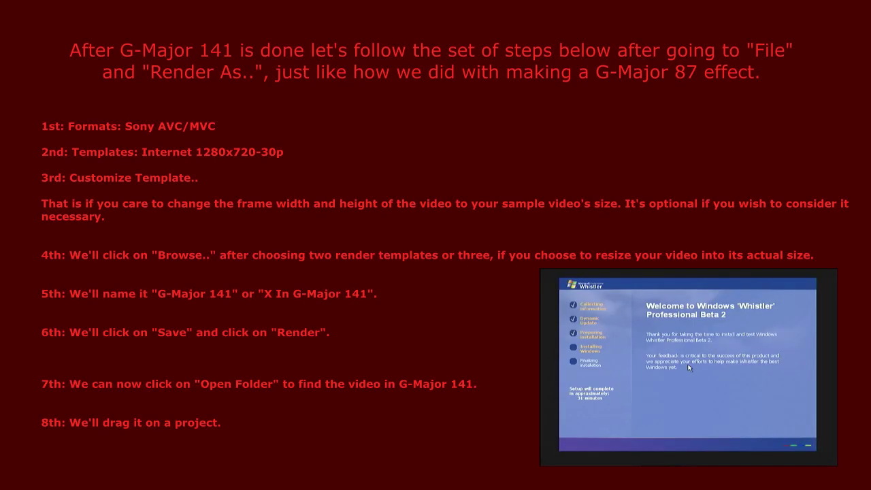
Delete the G-Major 87 video and audio events and move the rendered G-Major 141 clip to the start of the timeline.
click(307, 287)
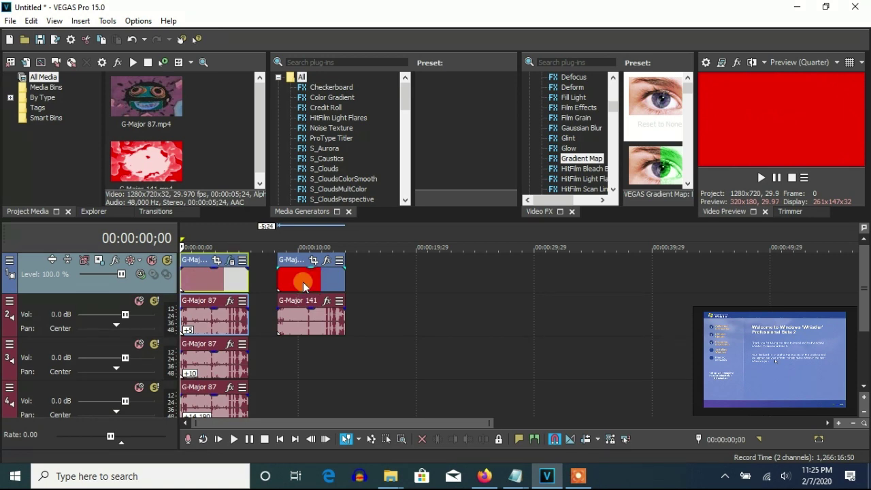
right_click(213, 407)
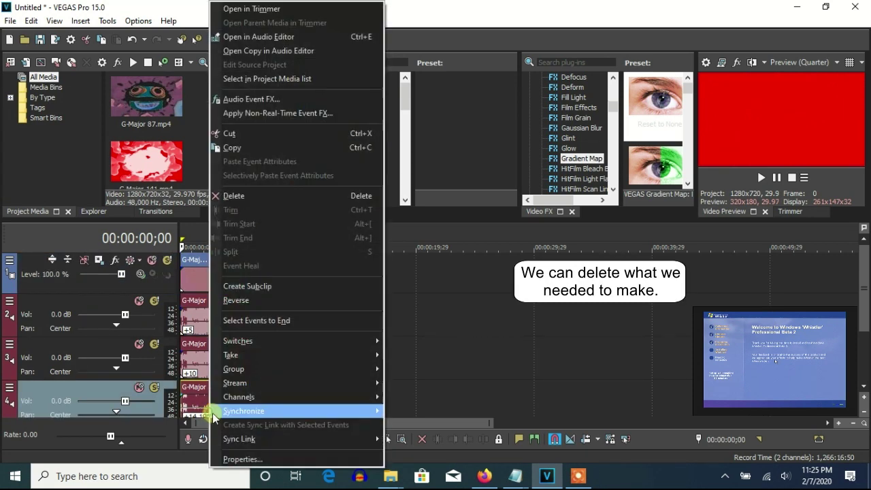
click(245, 198)
right_click(213, 361)
click(245, 197)
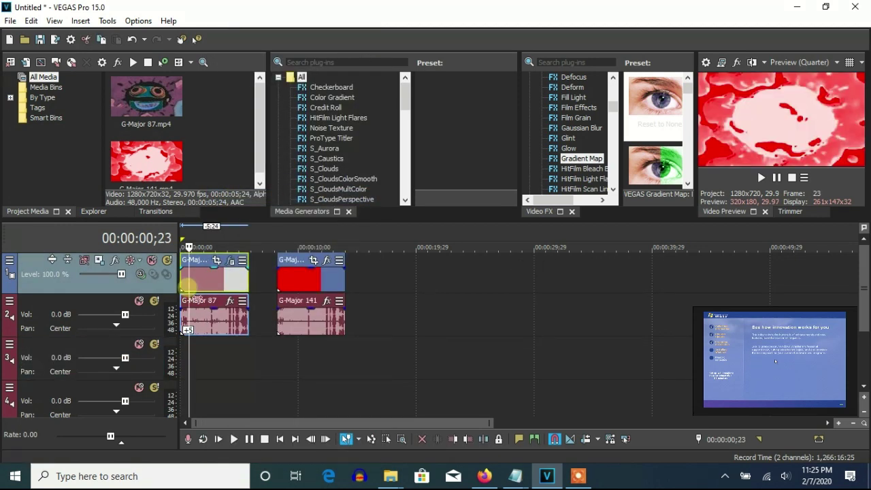
key(Delete)
drag(313, 276, 206, 277)
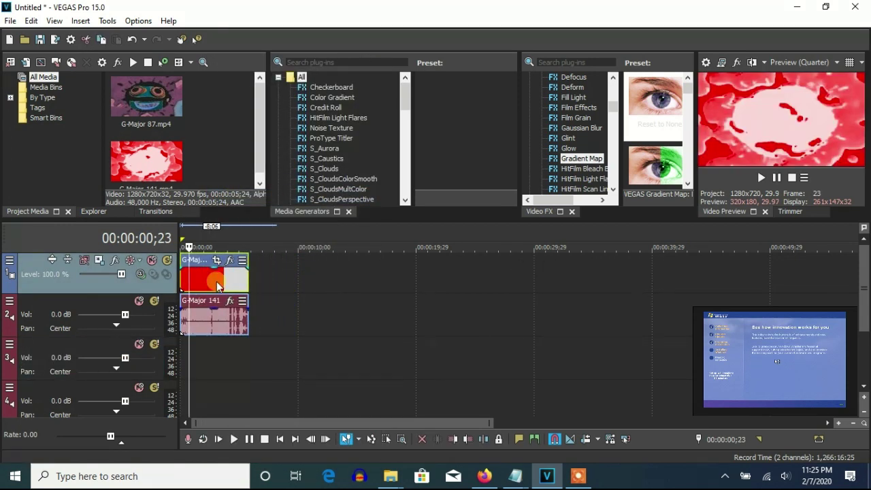
Add the HSL Adjust effect with the Max Saturation preset to the G-Major 141 video event.
right_click(206, 278)
click(268, 94)
scroll(565, 145, down, 5)
click(573, 118)
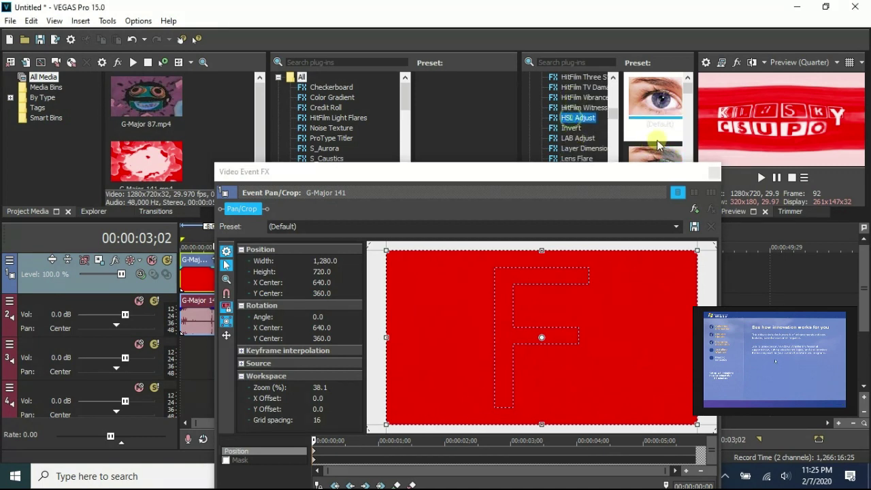
drag(662, 117, 524, 293)
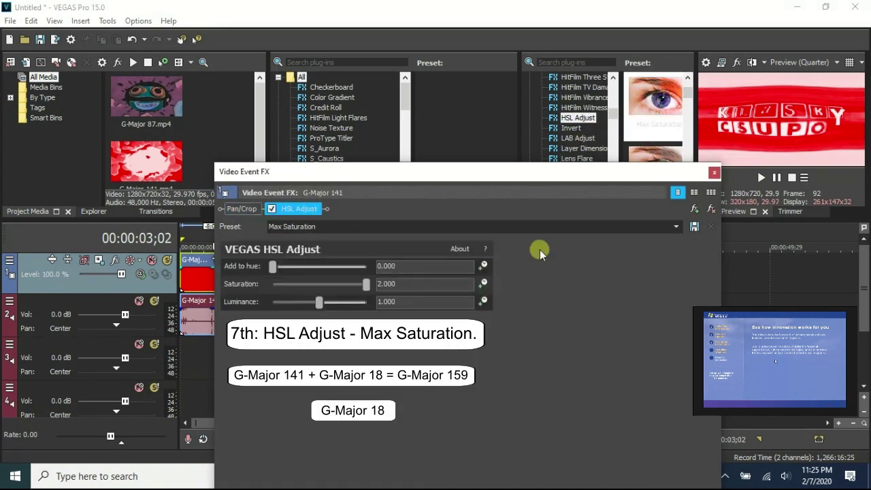
click(713, 173)
Set the G-Major 141 audio event to the élastique method with Pro stretch attributes and a pitch change of -8.
right_click(245, 328)
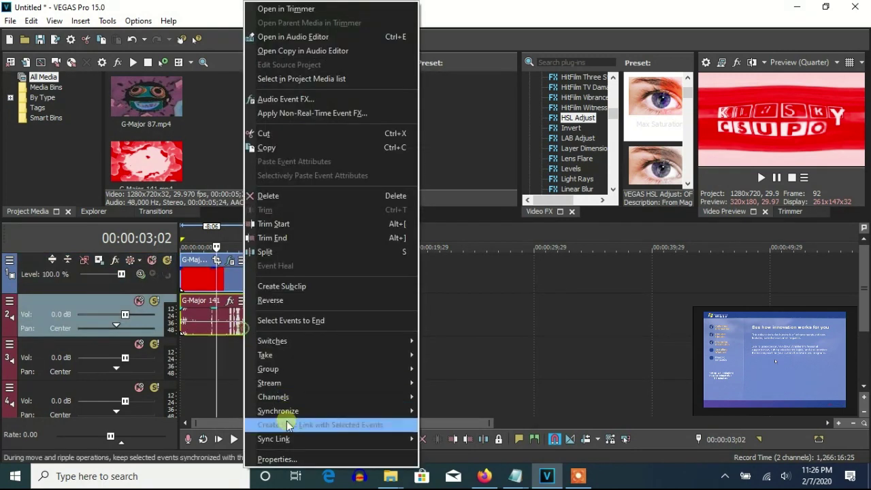
click(276, 458)
click(447, 204)
click(442, 217)
double_click(507, 268)
text(-8)
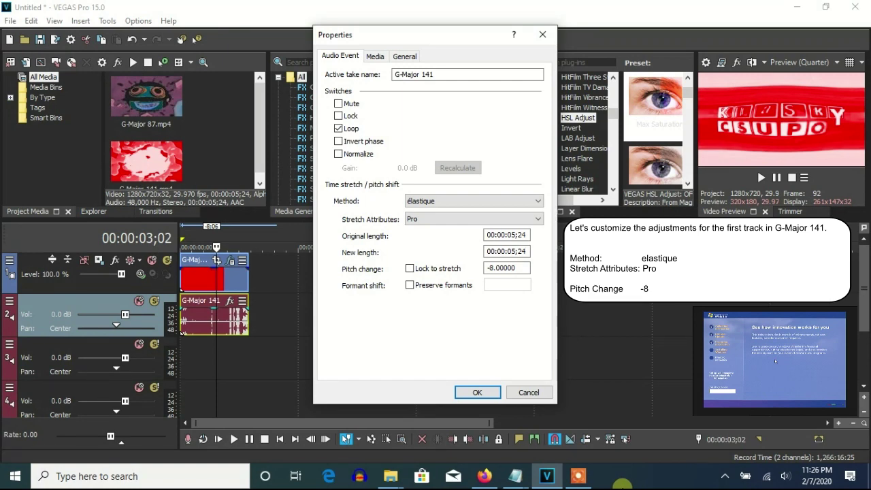
click(478, 393)
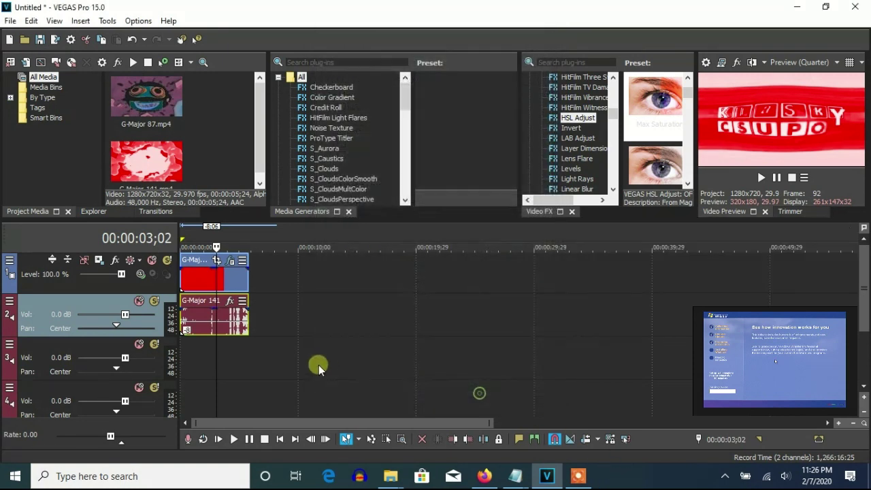
Duplicate the G-Major 141 audio track and set the pitch change of the copied event to 0.
right_click(285, 310)
click(303, 201)
right_click(232, 362)
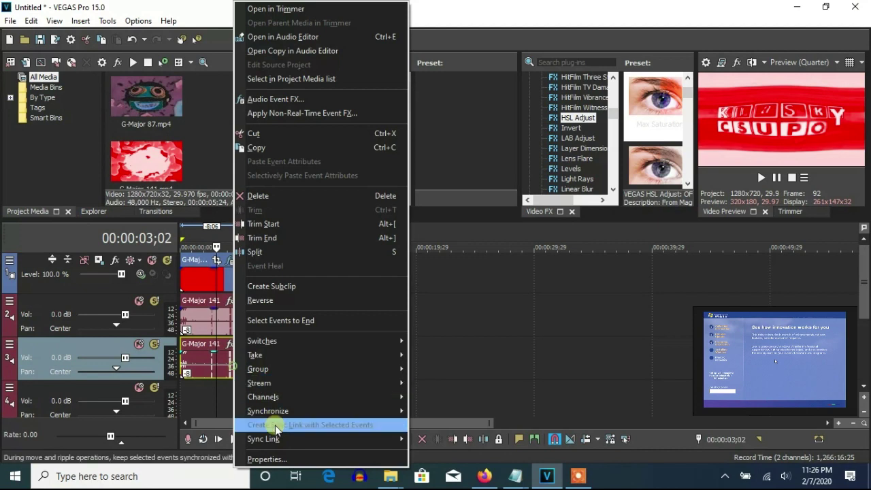
click(279, 460)
double_click(509, 269)
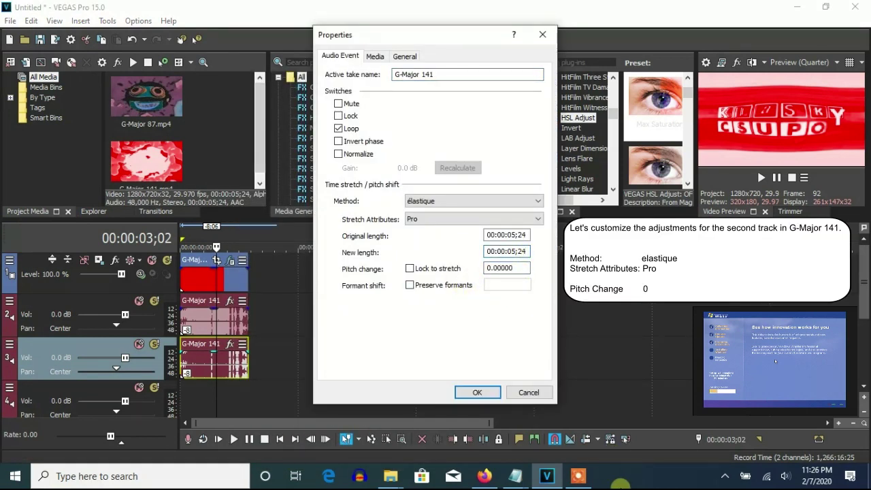
click(477, 393)
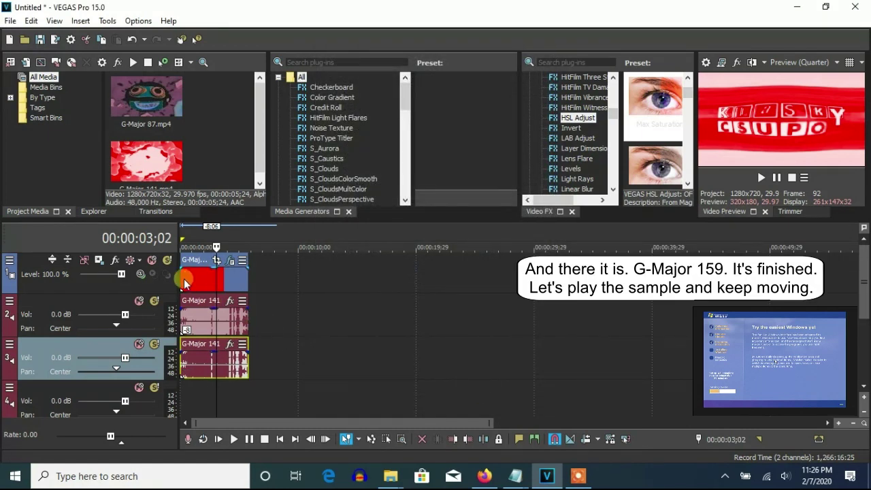
Play the finished G-Major 159 sample from the start of the timeline, and pause it.
click(183, 279)
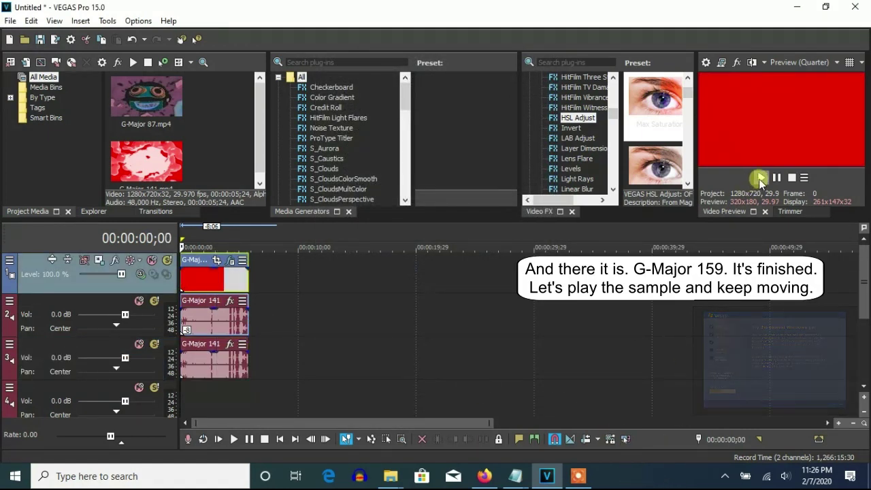
click(761, 177)
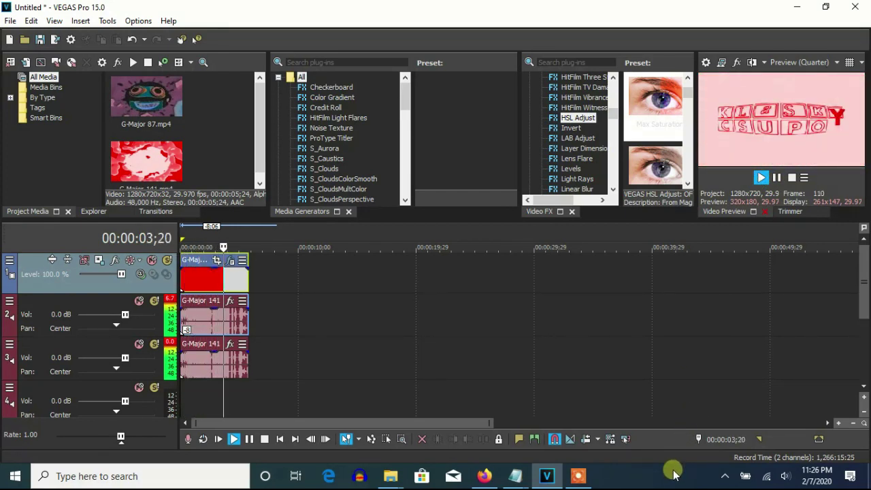
click(777, 177)
Check the Invert effect's settings on the G-Major 159 video event, and close the effect window.
mouse_move(494, 455)
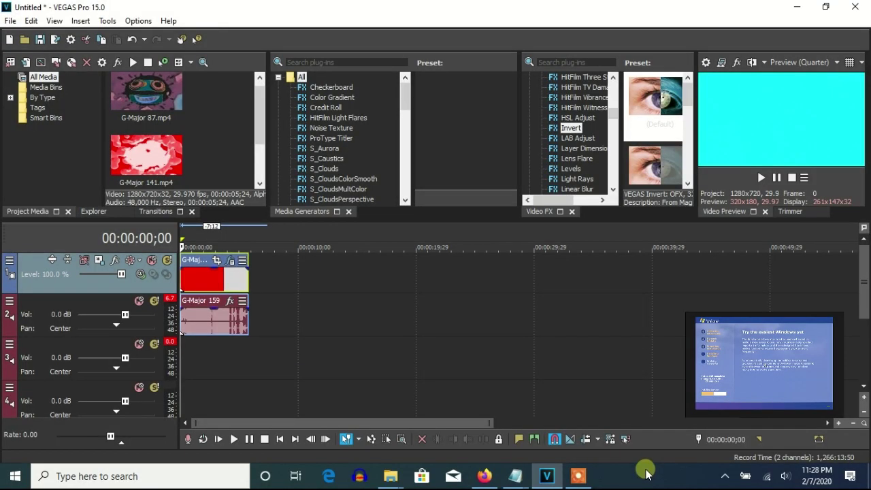
click(230, 260)
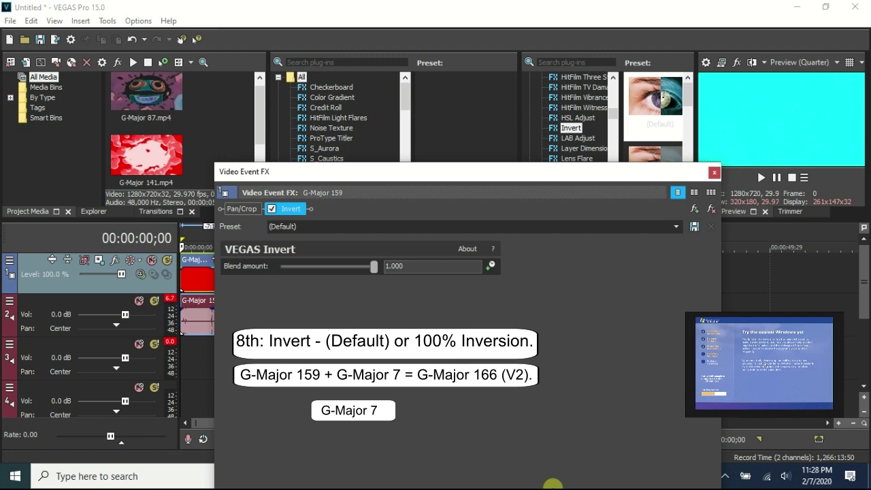
click(714, 172)
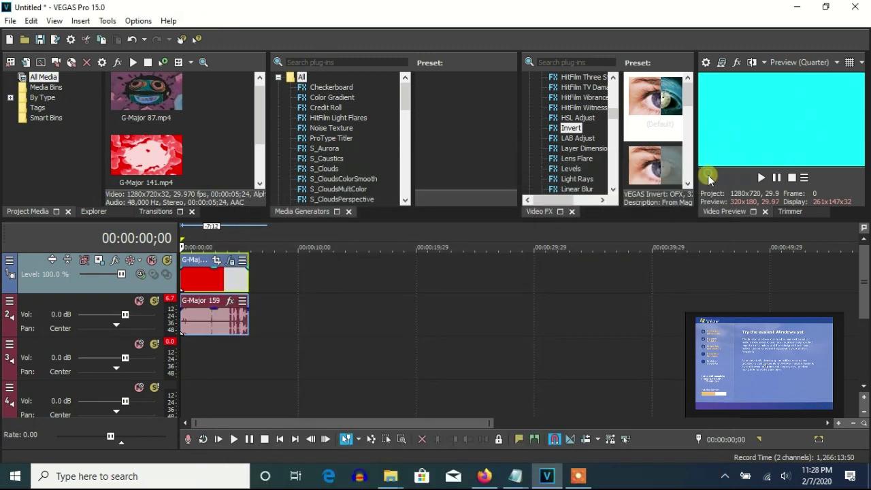
Set the G-Major 159 audio event to the Classic method with the A17. Drums, unpitched (minimum echo) stretch attributes.
right_click(235, 329)
click(277, 458)
click(467, 202)
click(449, 222)
click(449, 219)
click(482, 333)
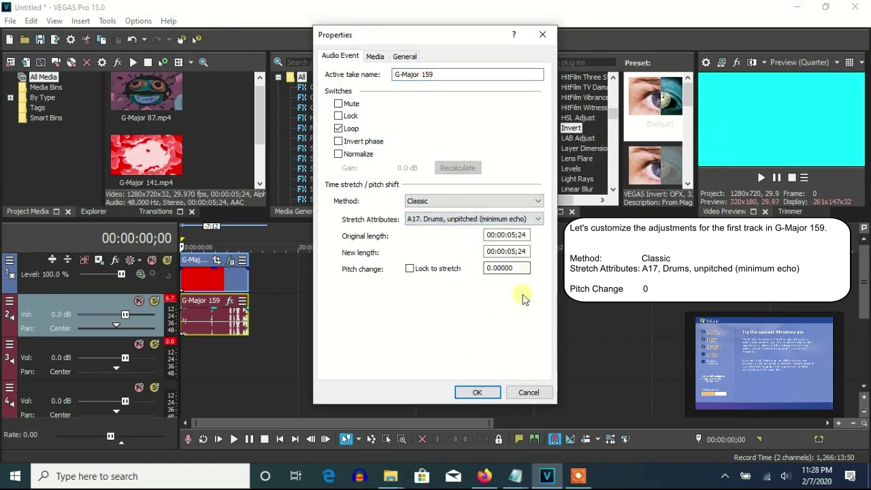
click(477, 394)
Duplicate the G-Major 159 audio track and set the copied event to the Classic method with a pitch change of 3.
right_click(282, 336)
click(299, 215)
right_click(224, 361)
click(258, 460)
click(473, 201)
click(436, 212)
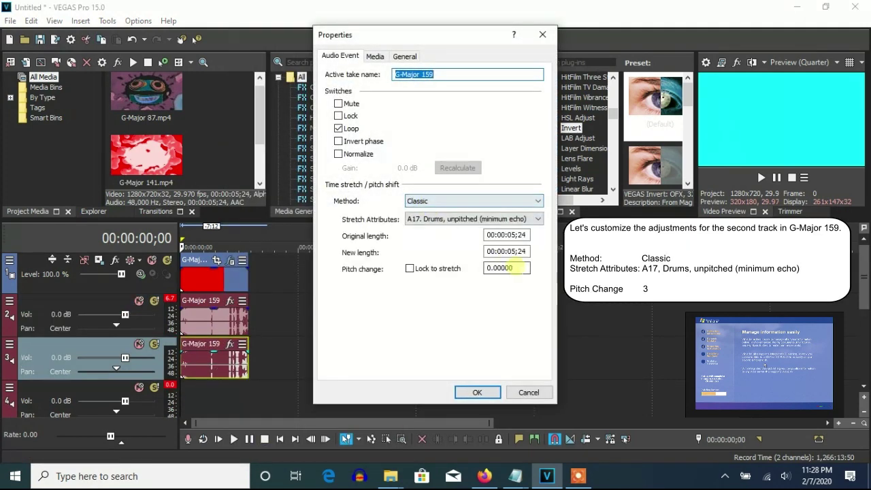
text(3)
click(524, 251)
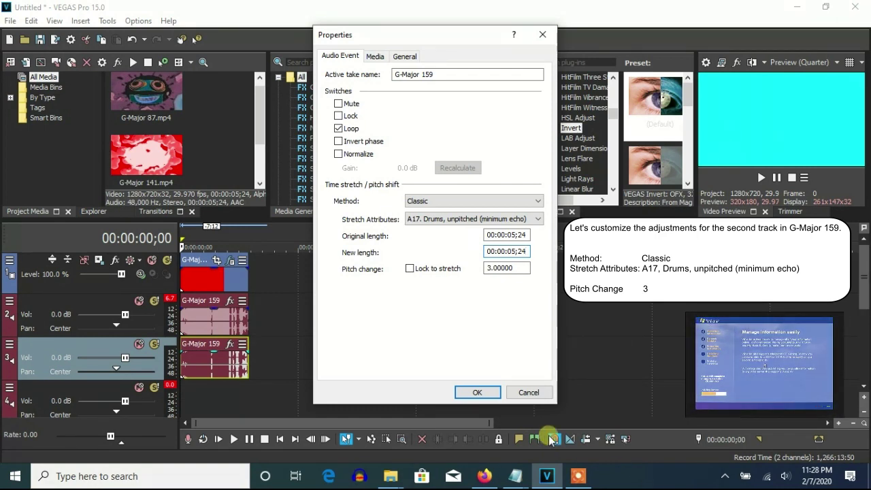
click(478, 393)
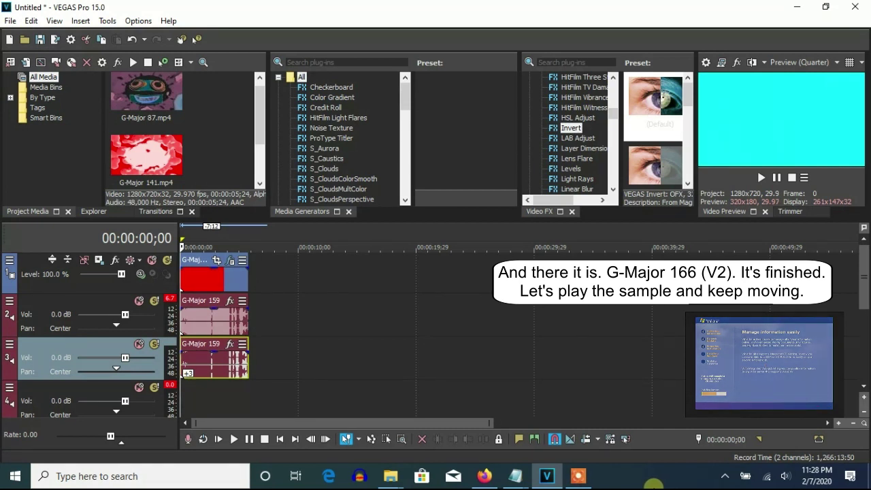
Play the finished G-Major 166 (V2) sample, and pause it.
click(761, 178)
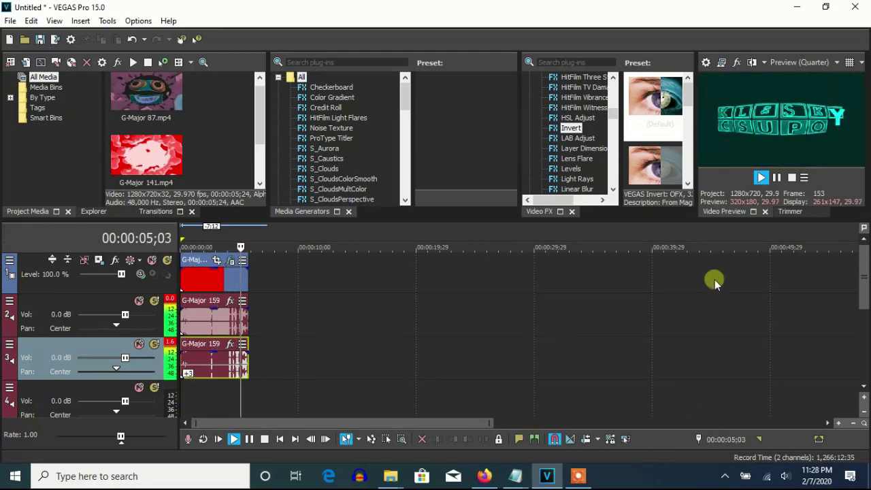
click(777, 178)
click(578, 477)
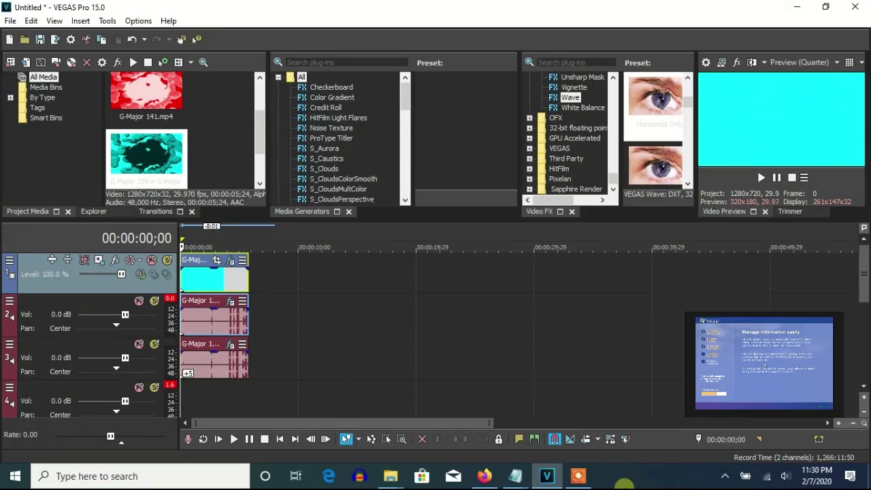
Check the Wave effect's Horizontal Only settings on the G-Major 159 in G-Major 7 video event, and close the effect window.
click(230, 261)
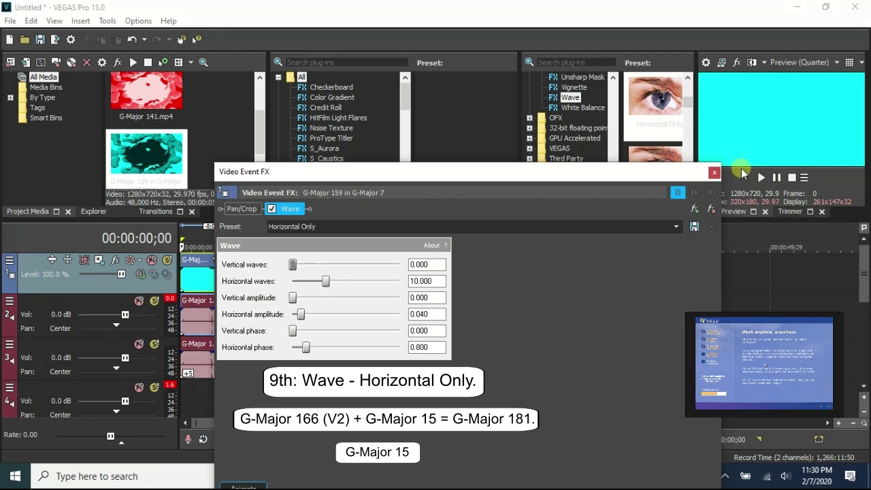
click(715, 173)
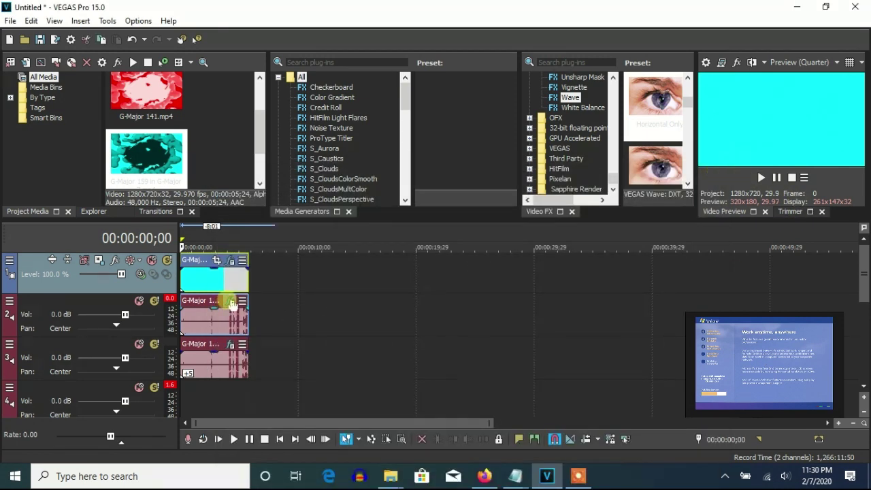
Check the ExpressFX Distortion effect and the time stretch and pitch properties of the first audio track's event.
click(232, 301)
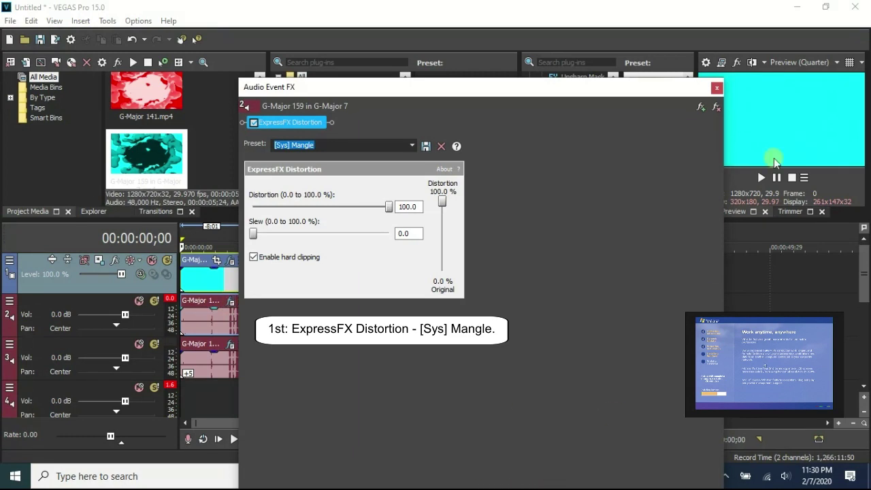
click(717, 88)
right_click(228, 317)
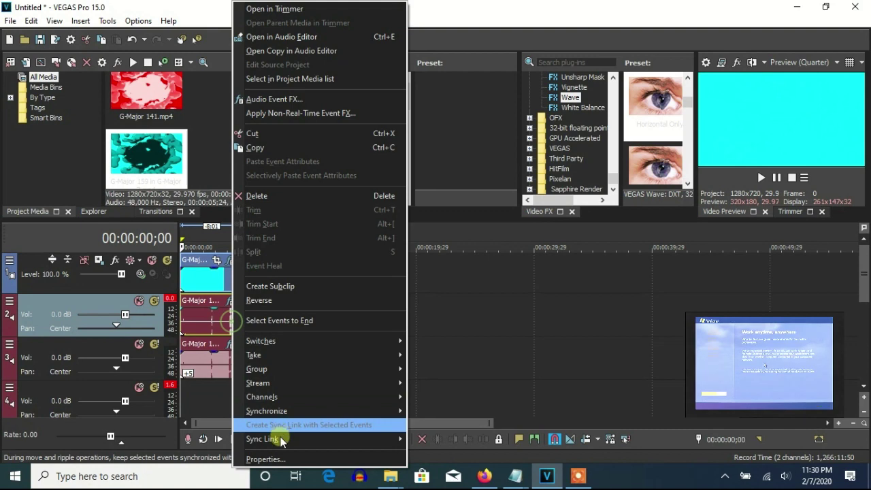
click(279, 459)
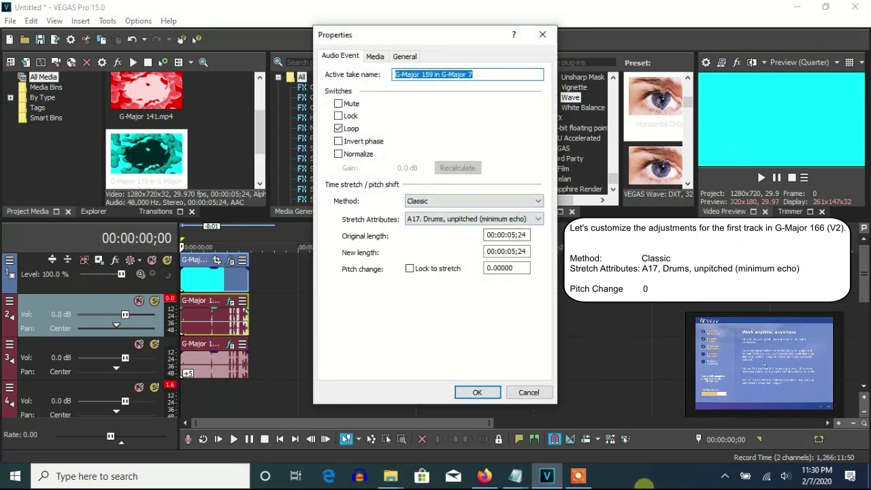
click(477, 394)
Check the ExpressFX Distortion effect and the time stretch and pitch properties of the second audio track's event.
click(230, 344)
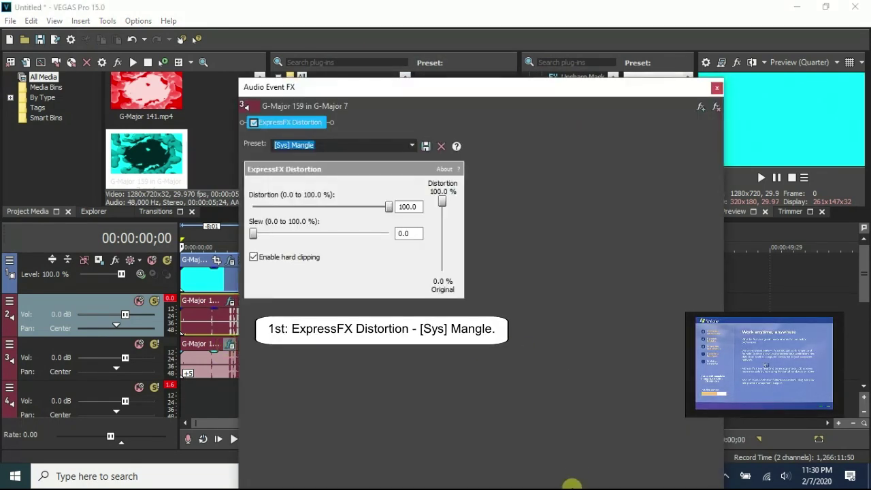
click(716, 88)
right_click(235, 371)
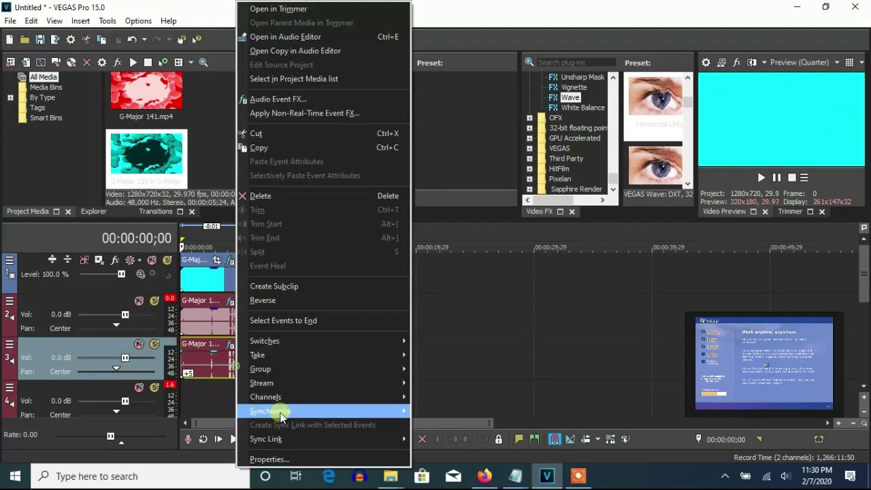
click(271, 460)
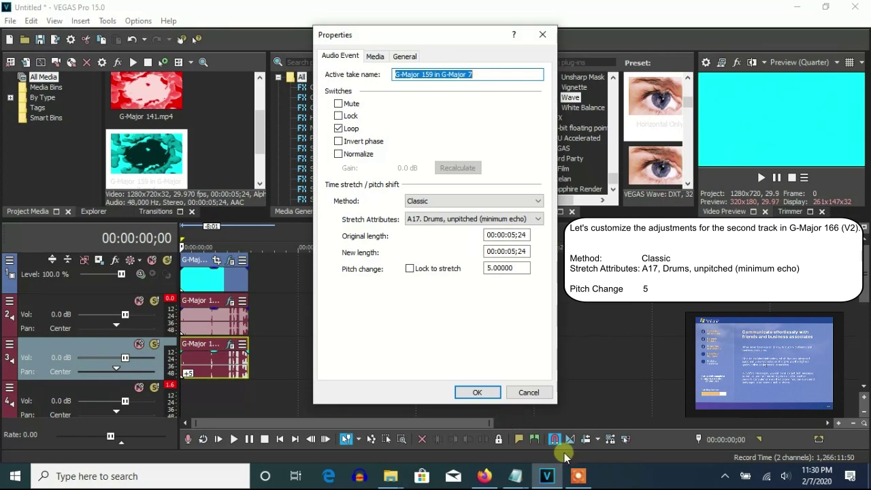
click(477, 392)
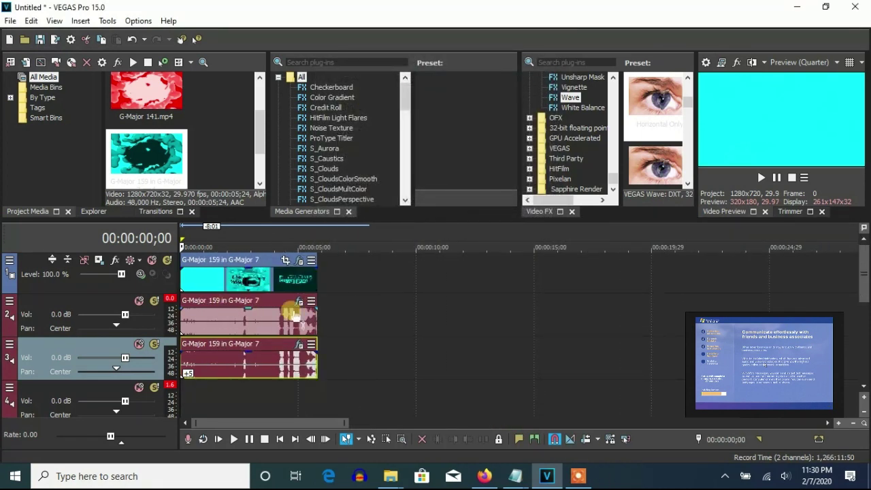
Play the finished G-Major 181 sample from the start of the timeline.
key(Down)
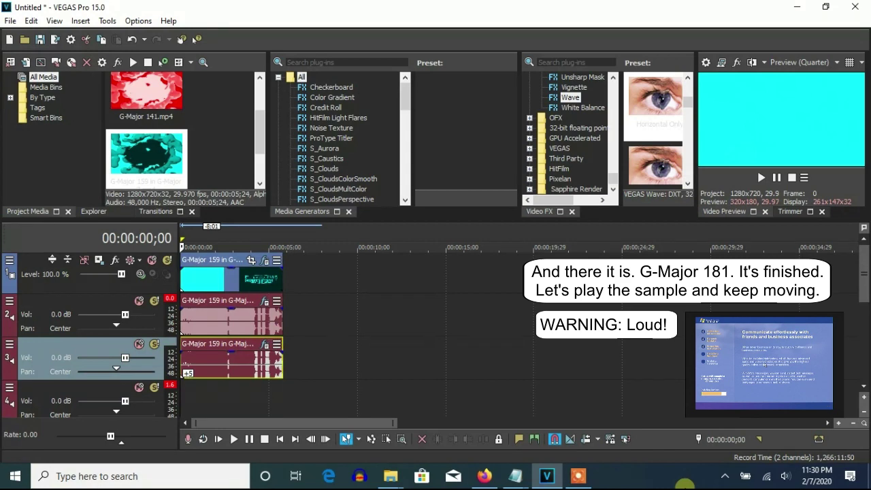
key(Up)
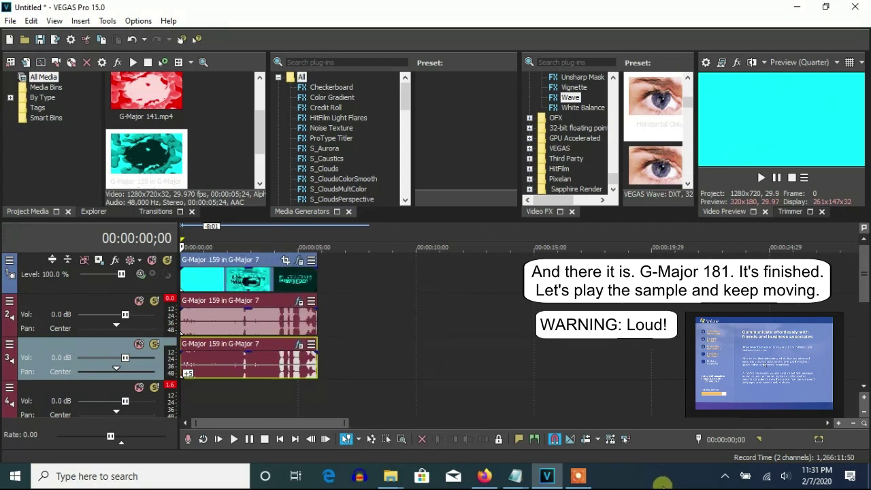
click(760, 177)
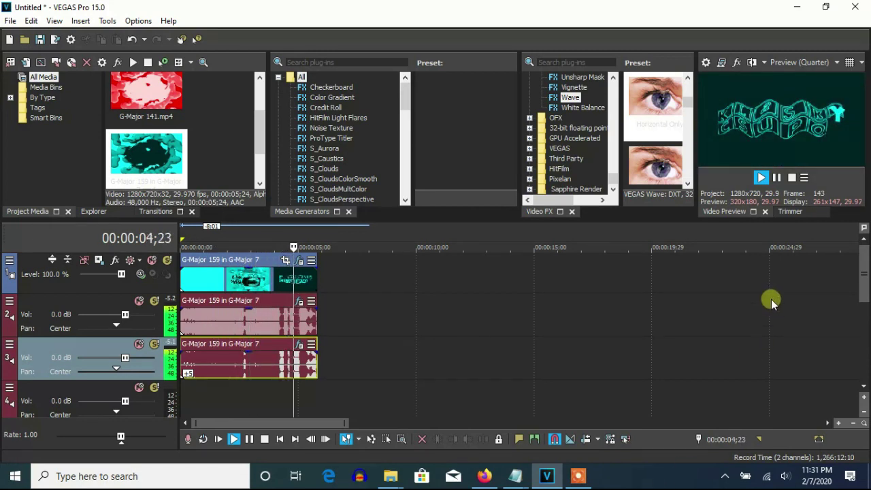
click(578, 476)
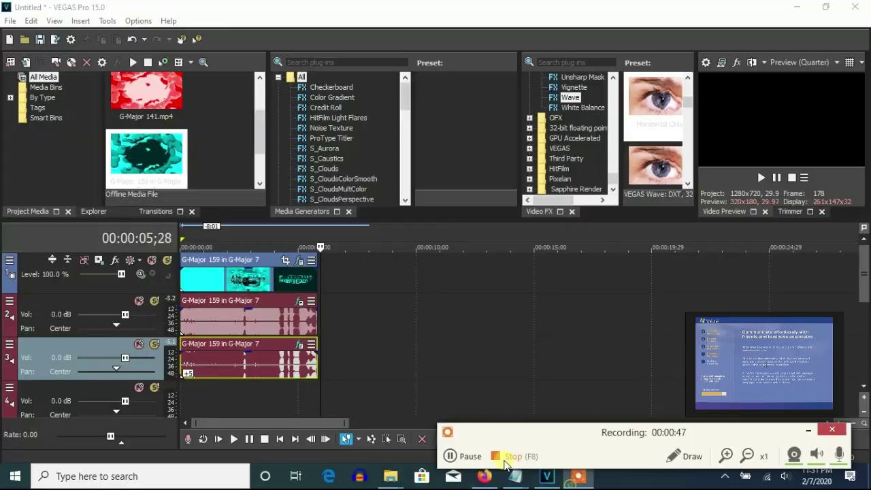
click(504, 462)
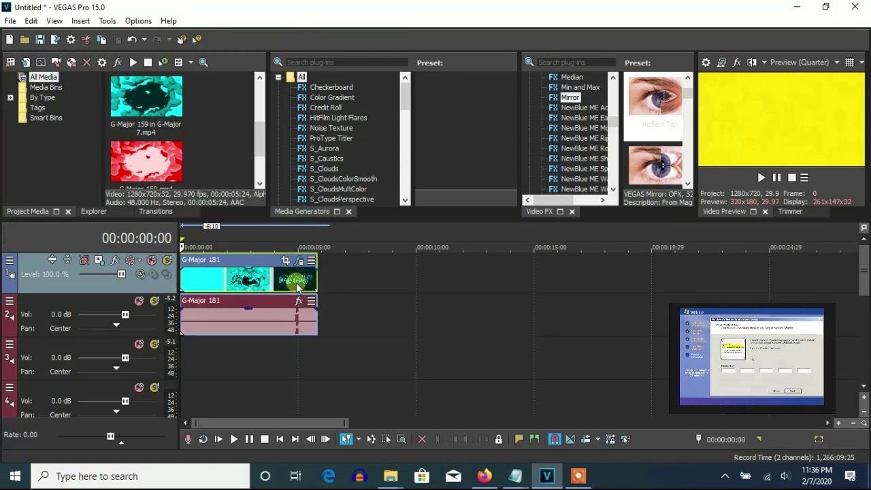
Check the HSL Adjust and Mirror settings on the G-Major 181 video event, and close the effect window.
click(298, 260)
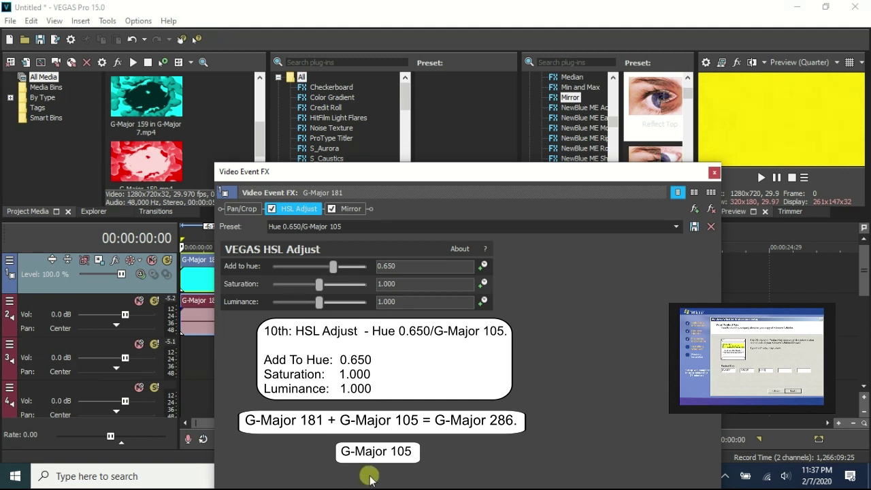
click(356, 209)
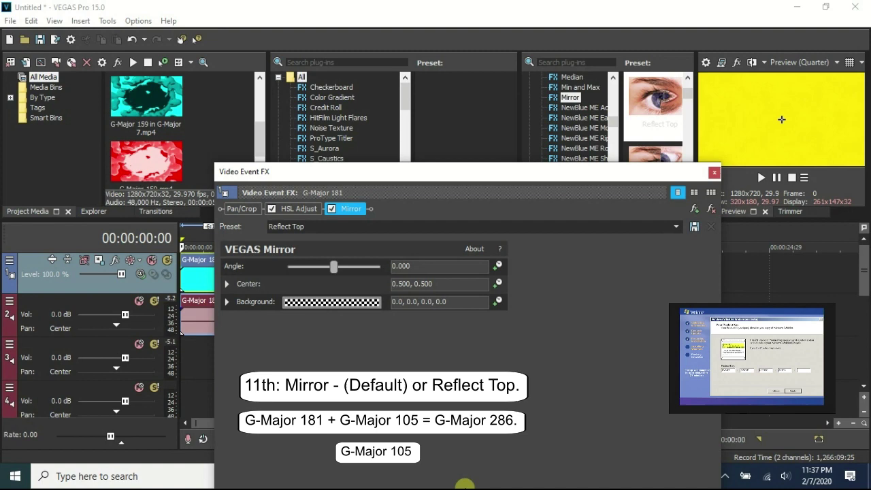
click(714, 172)
Set the G-Major 181 audio event to the élastique method with Efficient stretch attributes and a pitch change of -3.
right_click(294, 313)
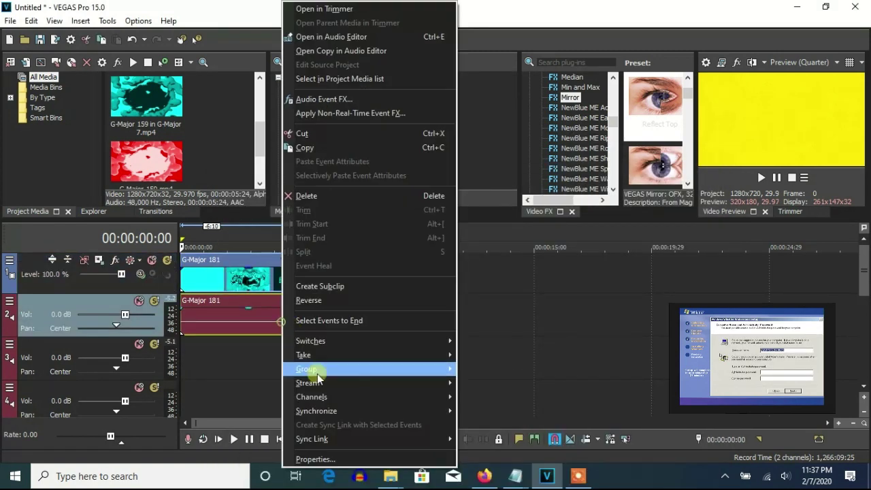
click(307, 460)
click(474, 201)
click(463, 218)
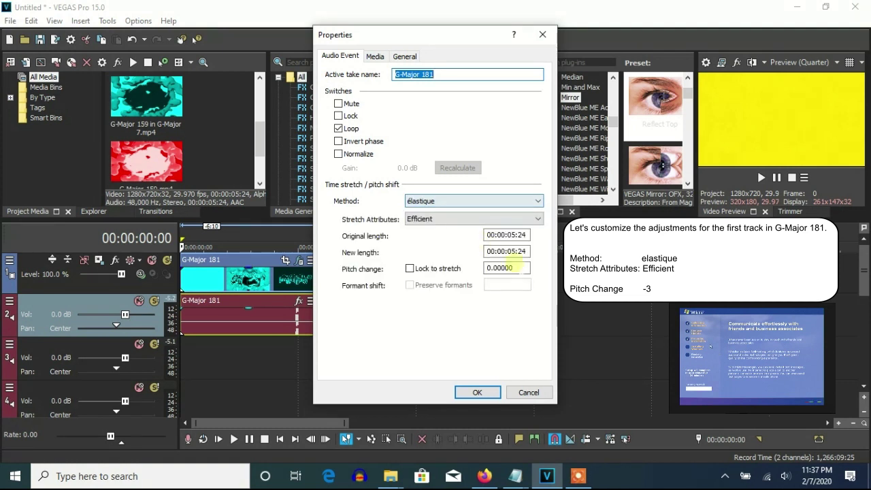
click(517, 268)
text(-3)
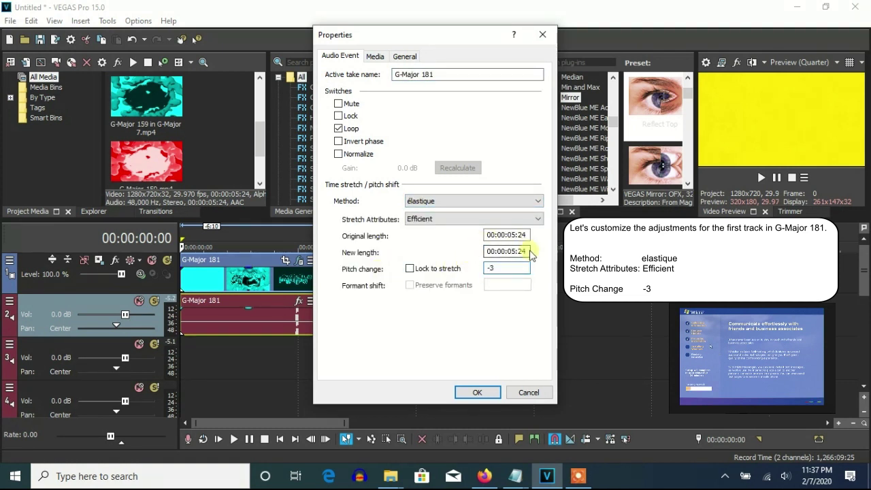
click(528, 250)
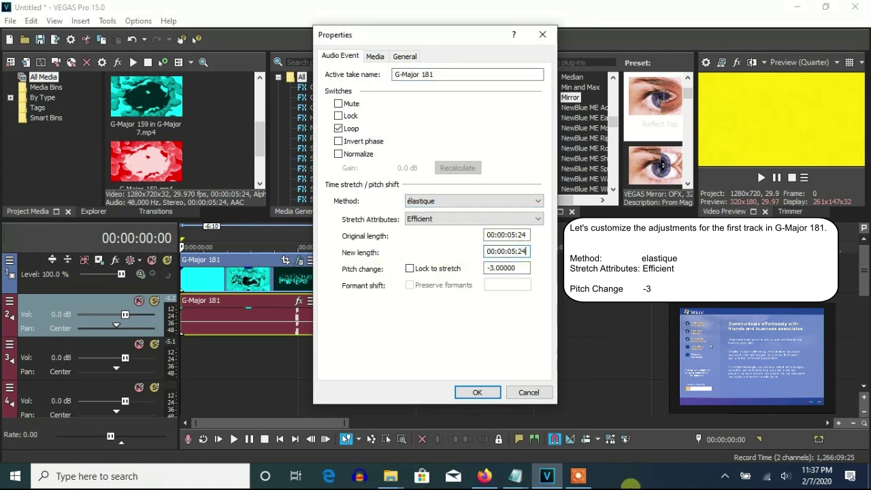
click(477, 392)
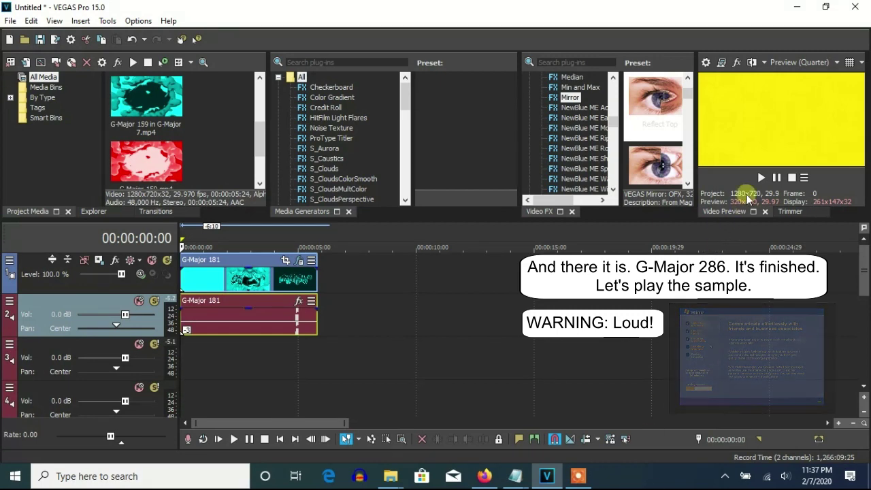
Play the finished G-Major 286 sample, and pause it.
key(space)
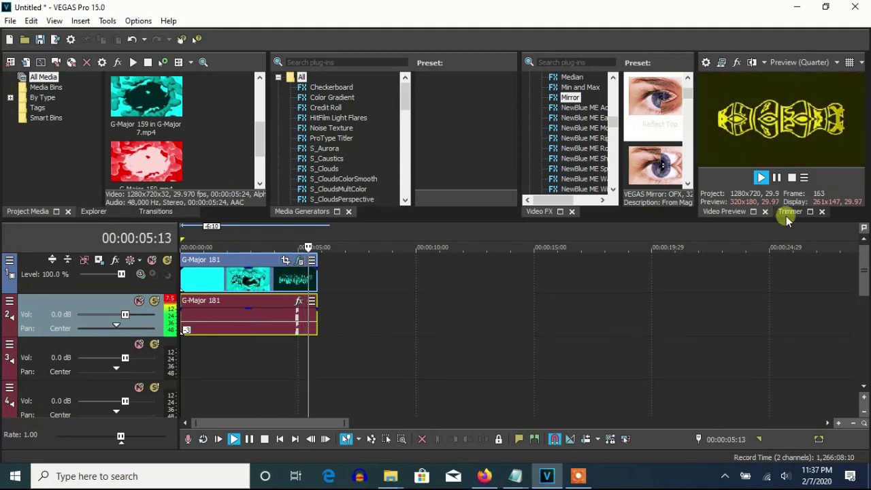
click(775, 177)
click(595, 481)
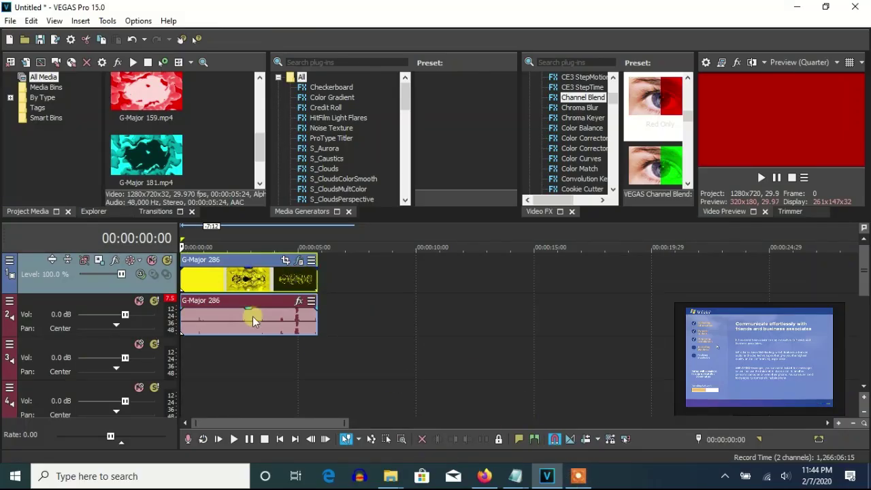
Check the Channel Blend and TV Simulator settings on the G-Major 286 video event, and close the effect window.
right_click(257, 284)
click(288, 89)
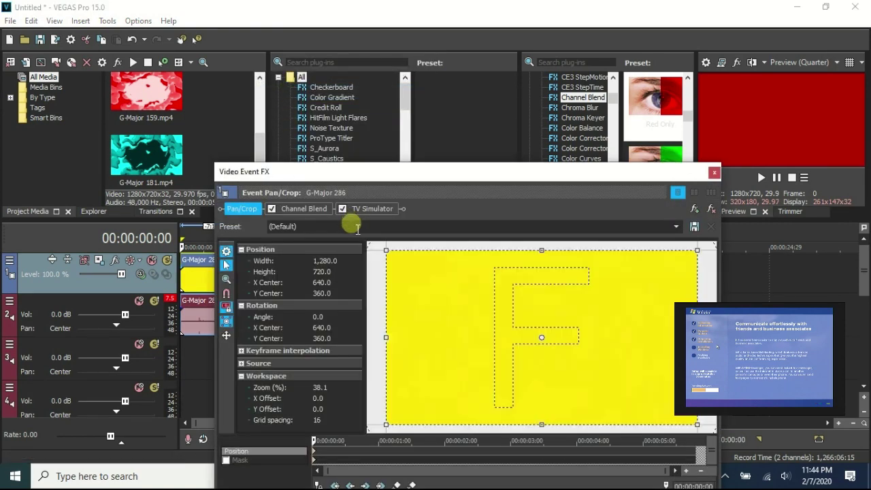
click(304, 211)
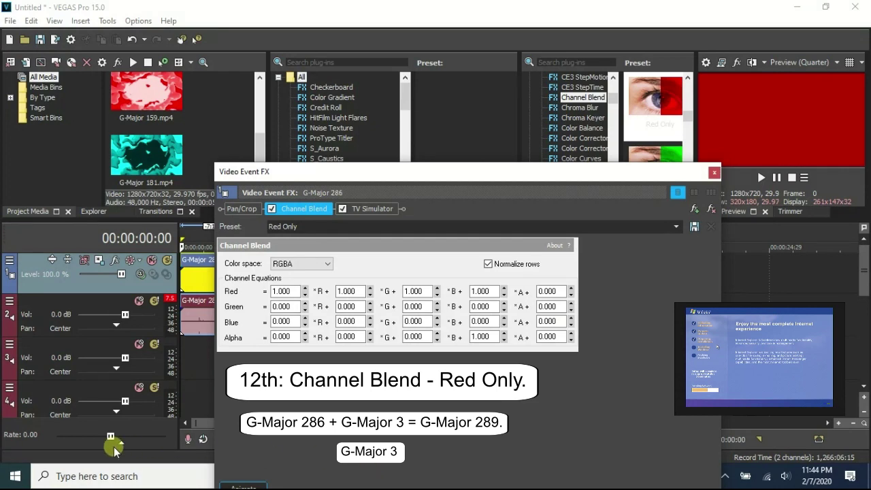
click(357, 208)
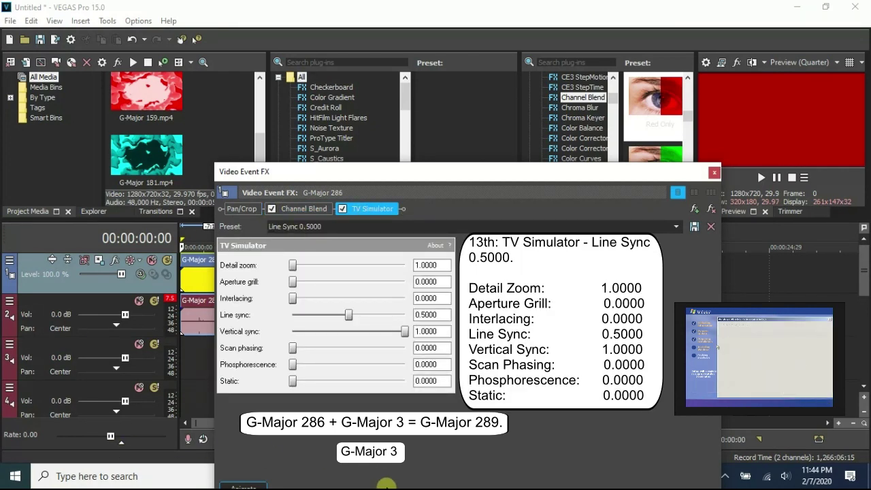
click(715, 174)
Set the G-Major 286 audio event to the Classic method, A17. Drums, unpitched (minimum echo) attributes and a pitch change of -6.
right_click(294, 316)
click(339, 453)
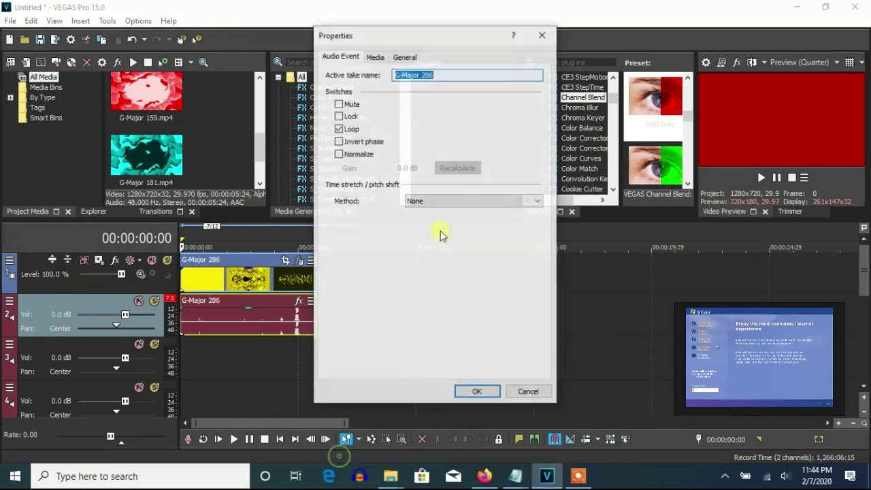
click(473, 200)
click(473, 218)
click(467, 362)
click(507, 268)
text(-6)
click(526, 252)
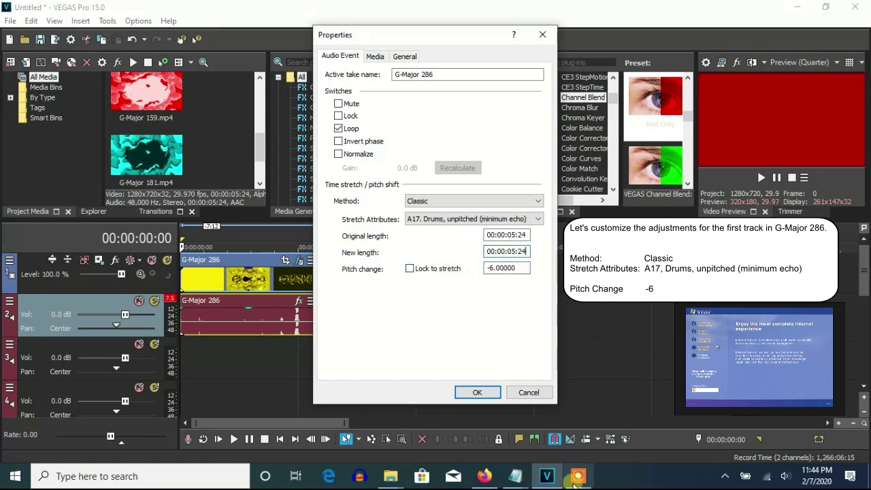
click(484, 394)
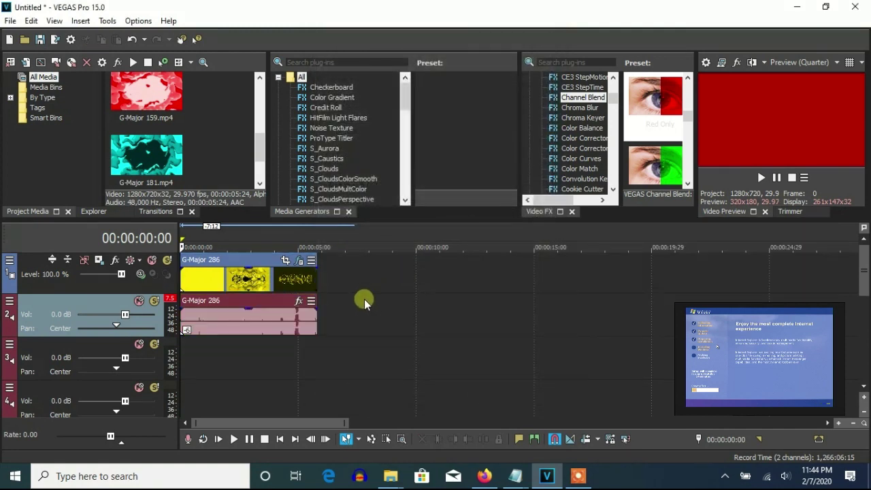
Duplicate the G-Major 286 audio track and set the copied event's pitch change to 0.
right_click(364, 299)
click(400, 185)
right_click(290, 345)
click(330, 473)
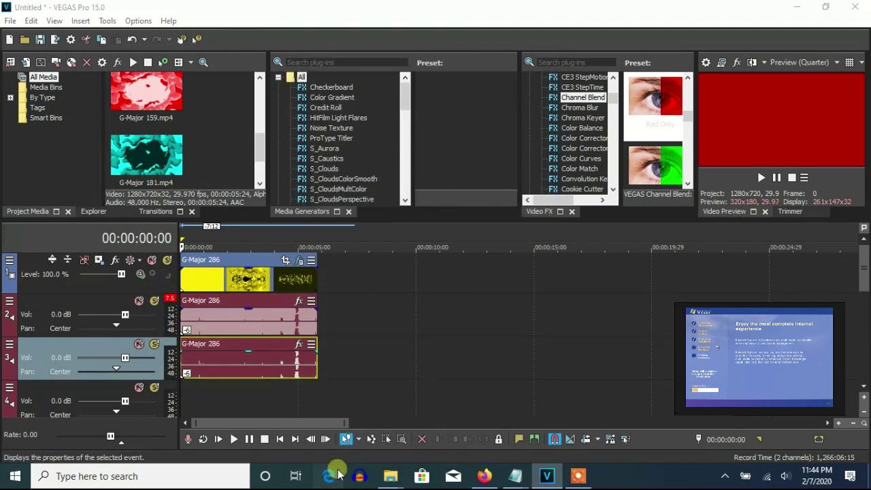
right_click(316, 414)
click(318, 443)
text(0)
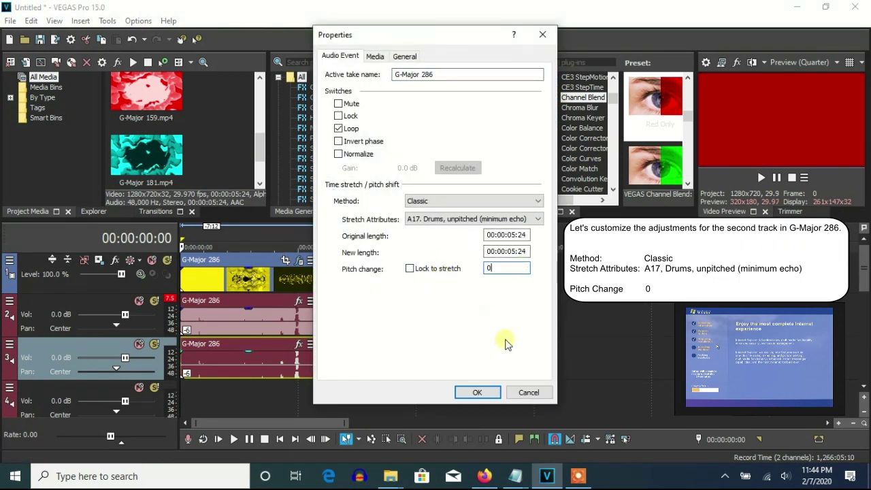
click(515, 251)
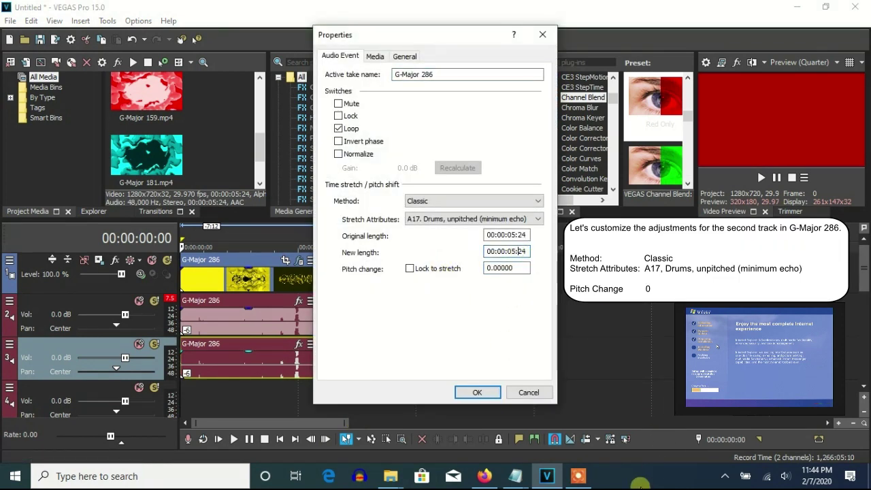
click(476, 393)
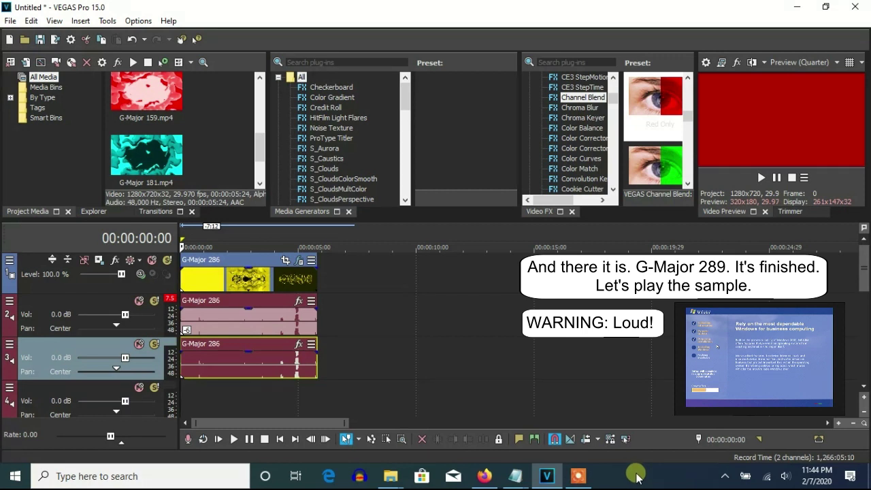
Play the finished G-Major 289 sample, and pause it.
click(761, 177)
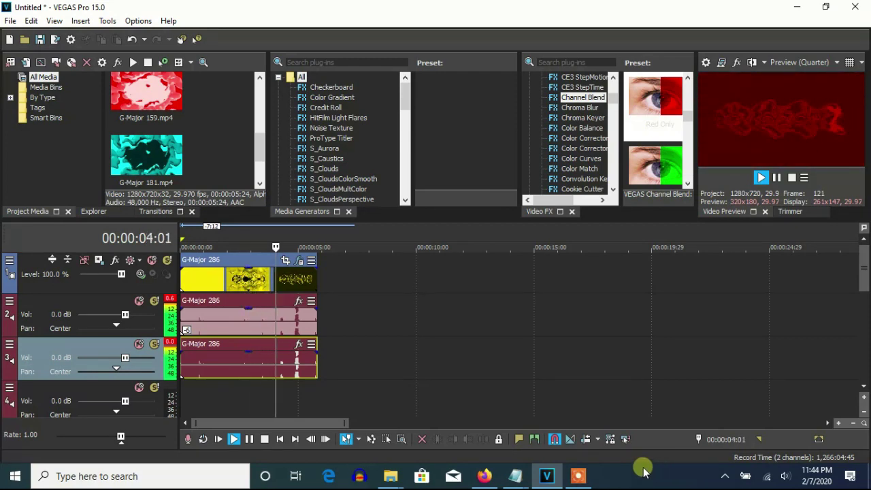
click(777, 177)
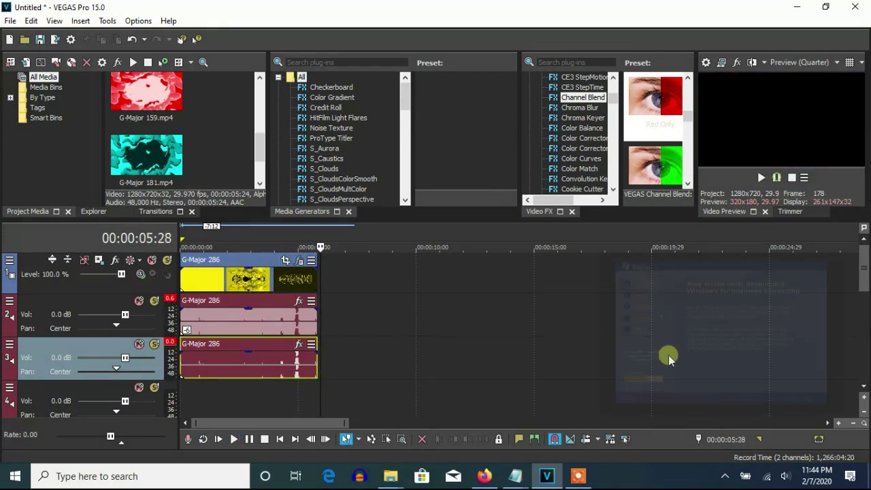